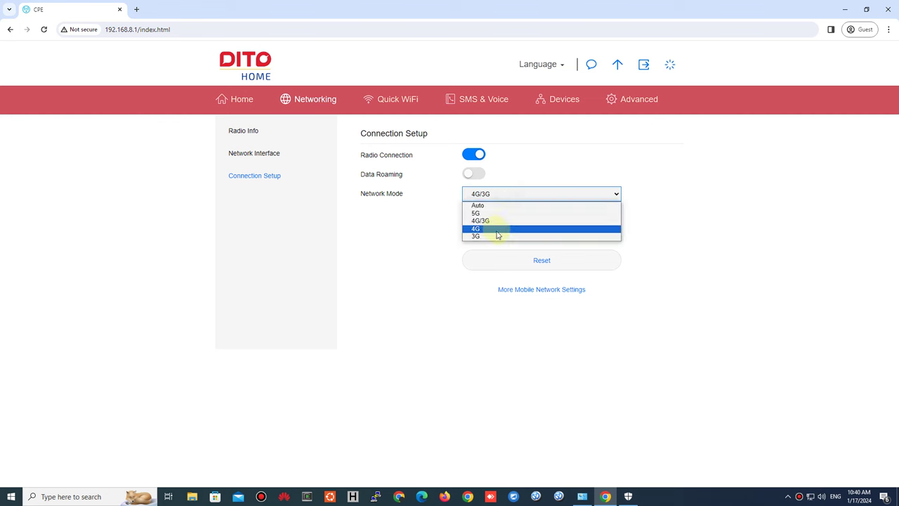
- Switch the network mode to 4G, then 3G, then 5G
left_click(498, 229)
left_click(507, 193)
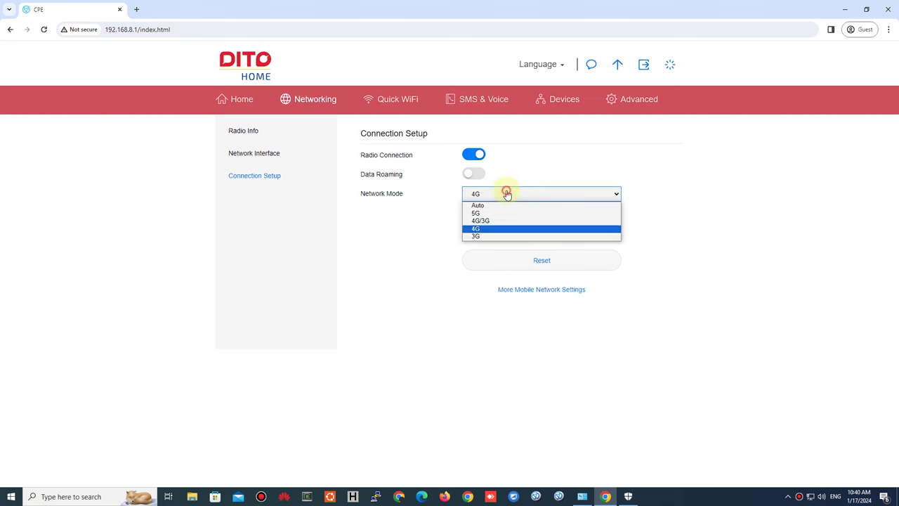
left_click(502, 236)
left_click(502, 198)
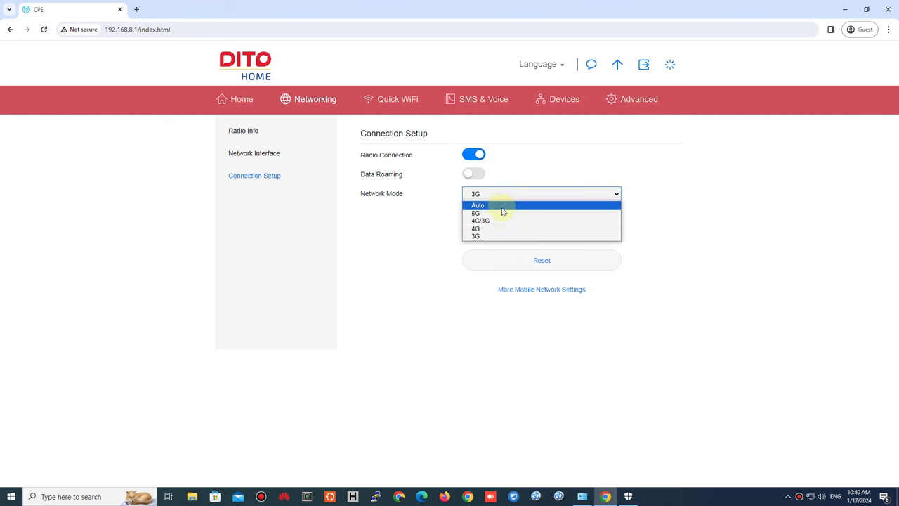
left_click(502, 215)
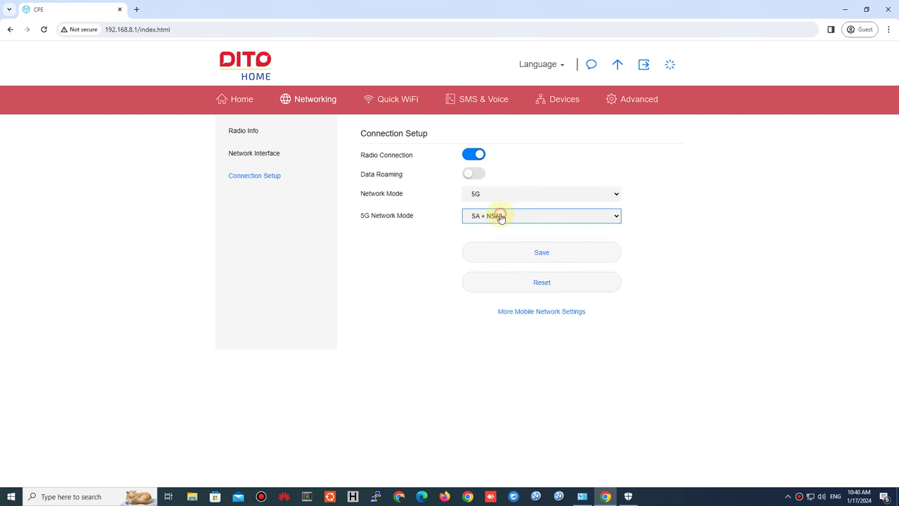
- View the radio interface status under Networking > Radio Info, then go to Quick WiFi
left_click(310, 105)
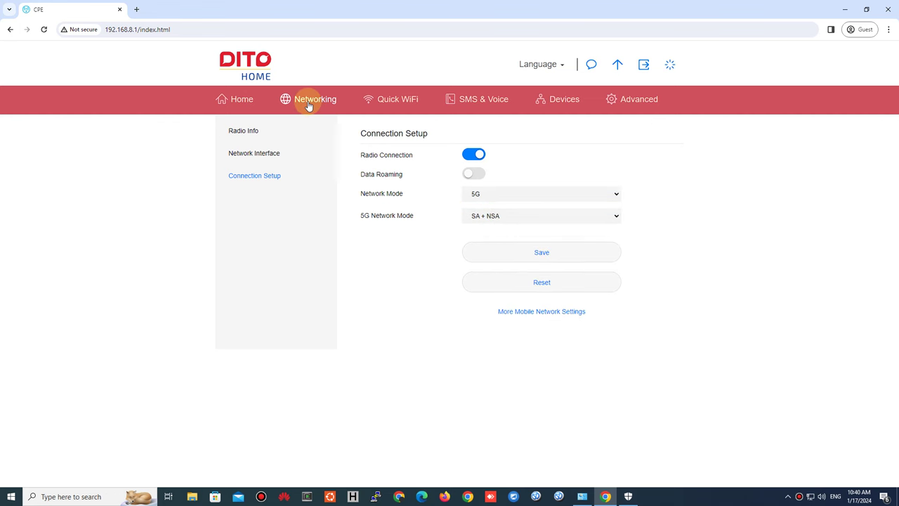
left_click(536, 261)
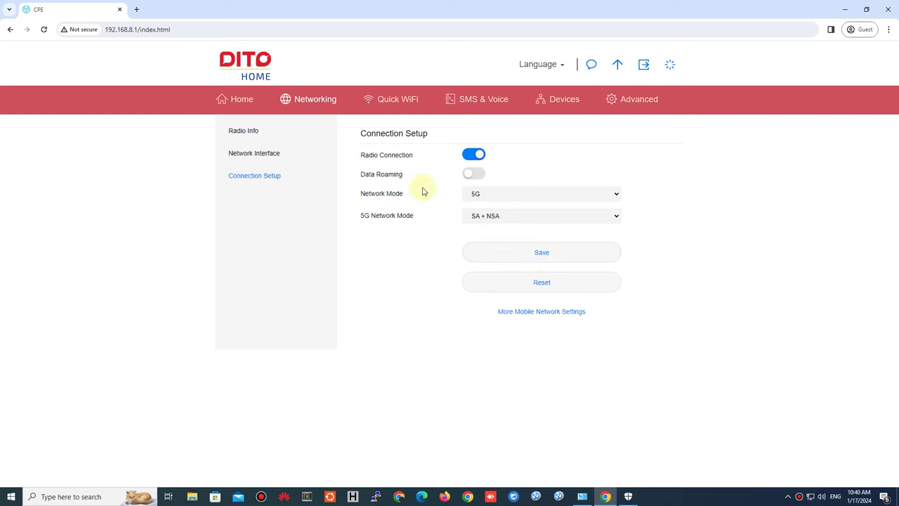
left_click(317, 107)
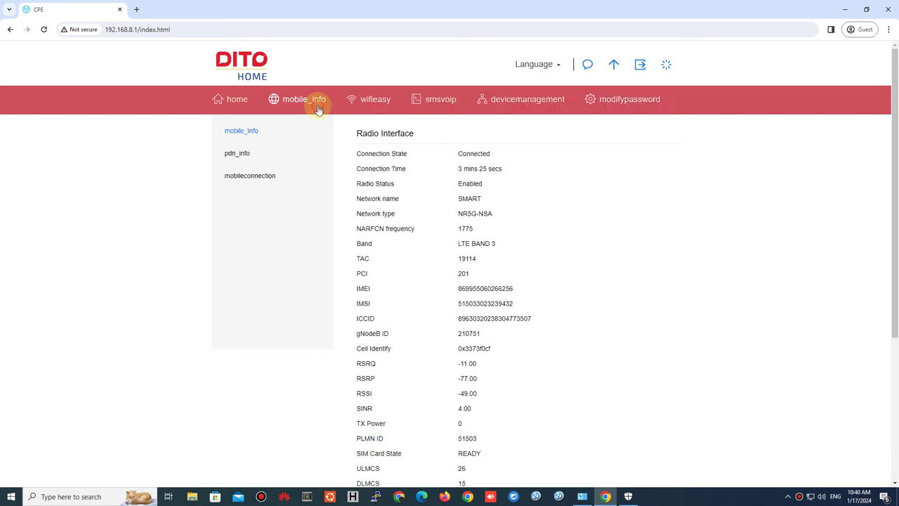
left_click(383, 104)
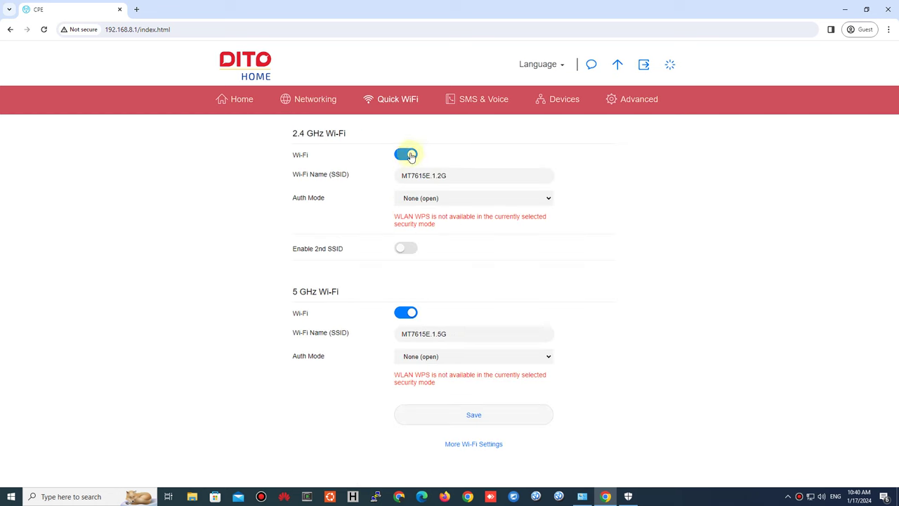
- Keep both the 2.4 GHz and 5 GHz Wi-Fi auth modes as None (open)
left_click(472, 199)
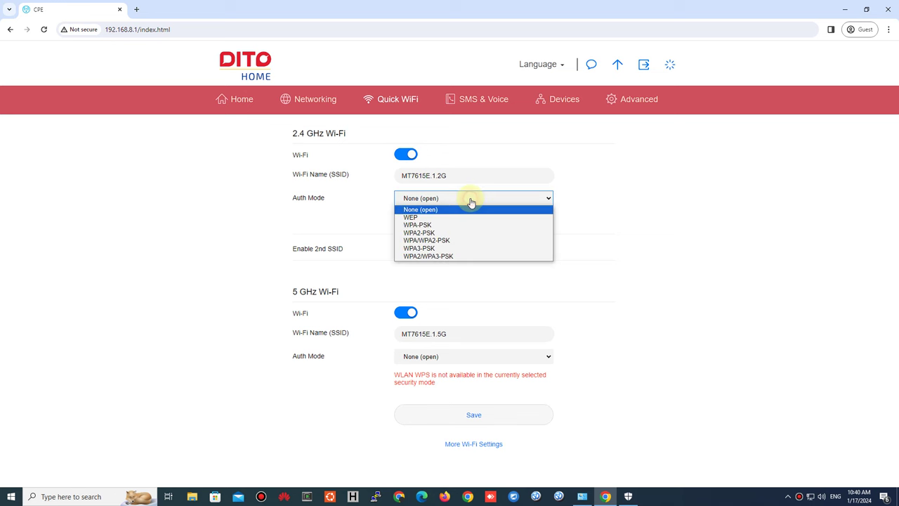
left_click(569, 288)
left_click(484, 360)
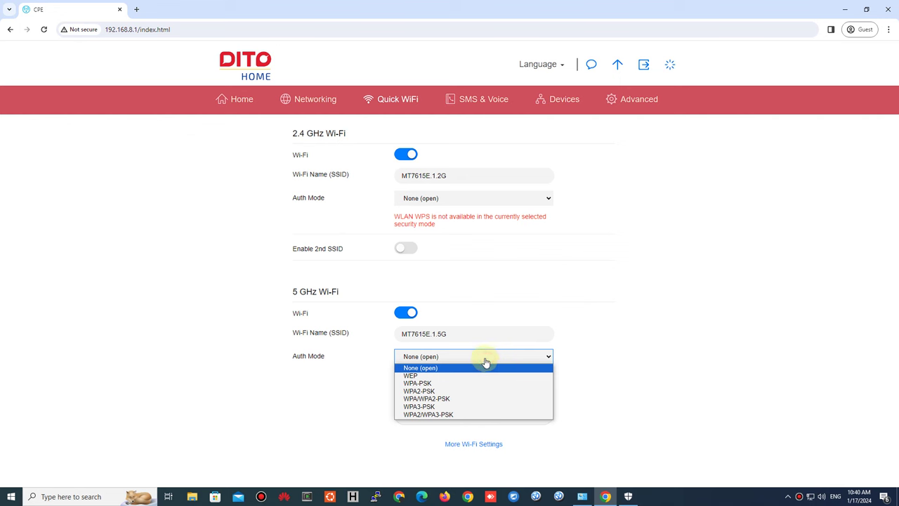
left_click(564, 299)
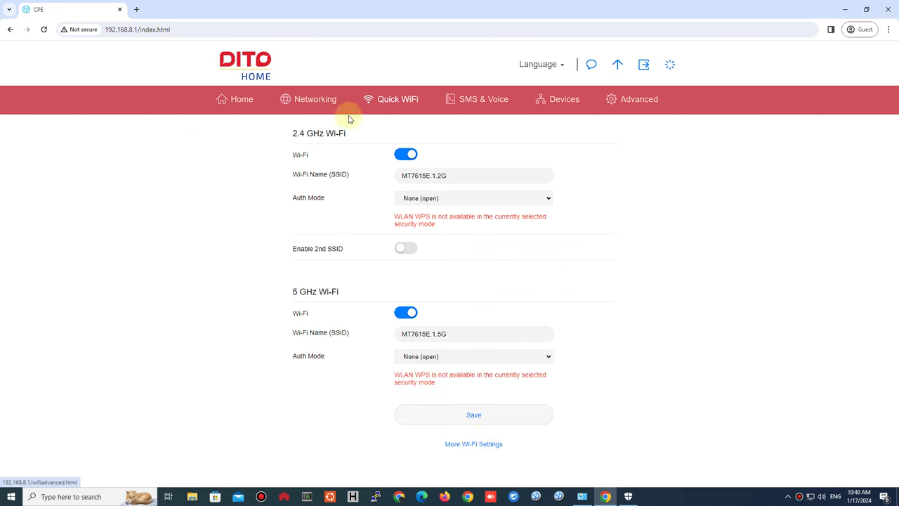
- Browse SMS Inbox, Outbox, Drafts, SMS Settings, Voice Status and Service Selection pages
left_click(476, 102)
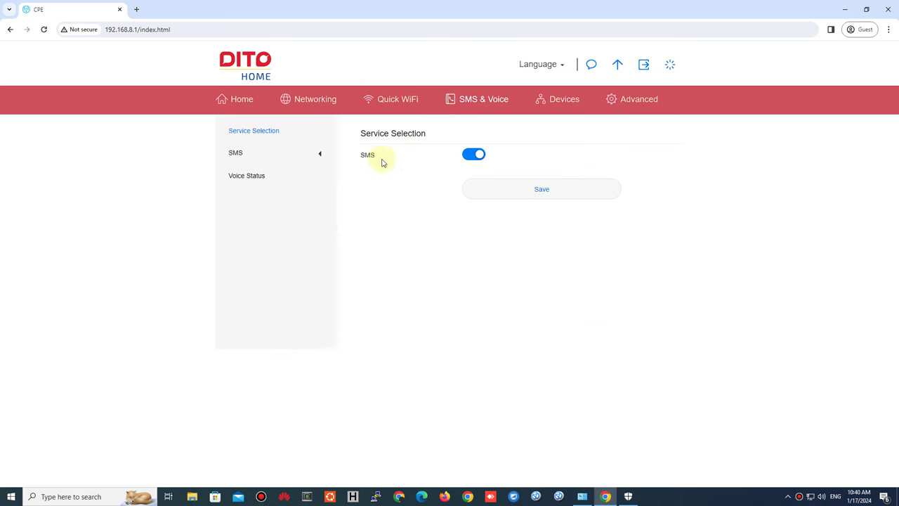
left_click(273, 154)
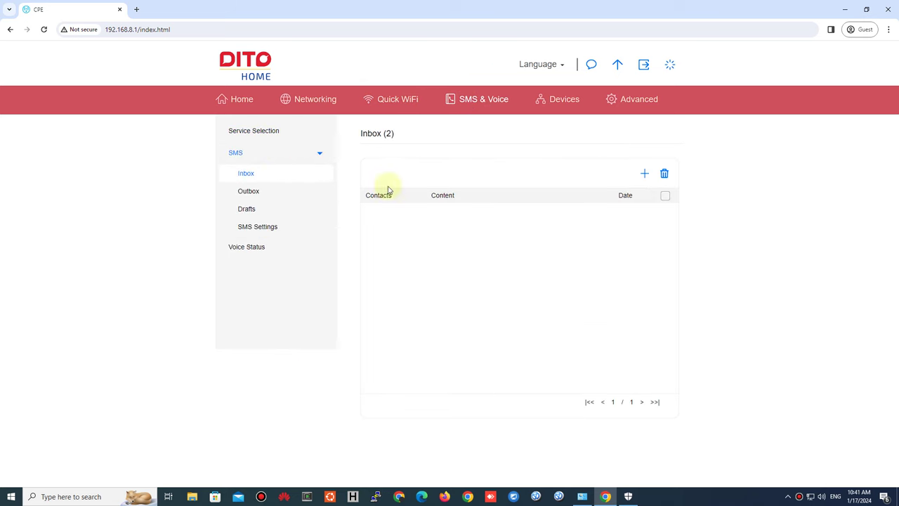
left_click(285, 196)
left_click(292, 209)
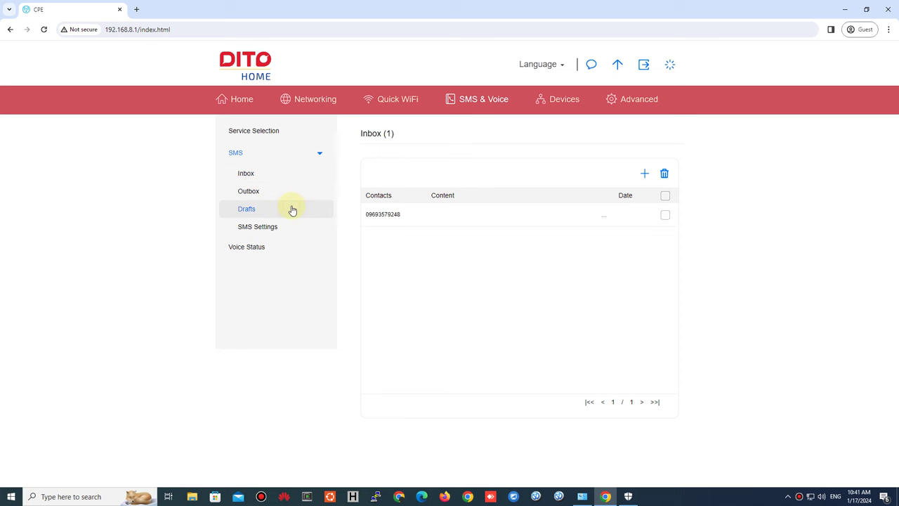
left_click(308, 228)
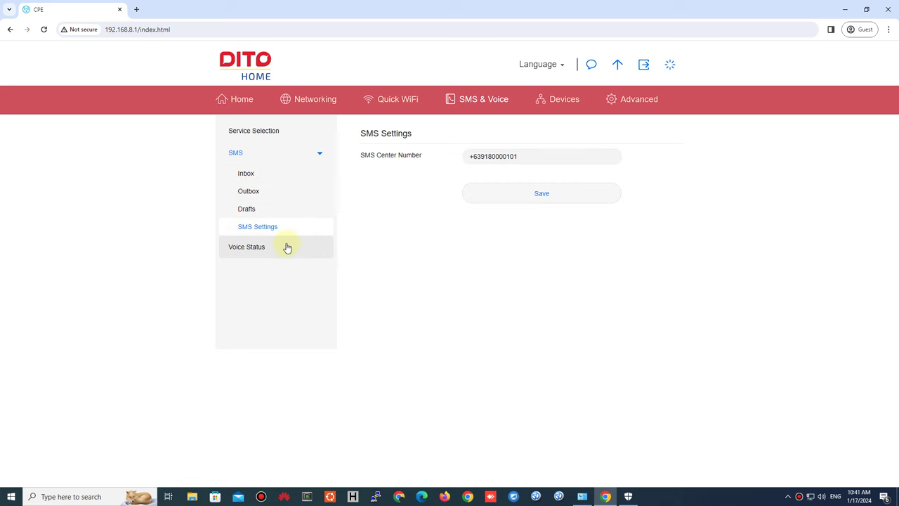
left_click(287, 248)
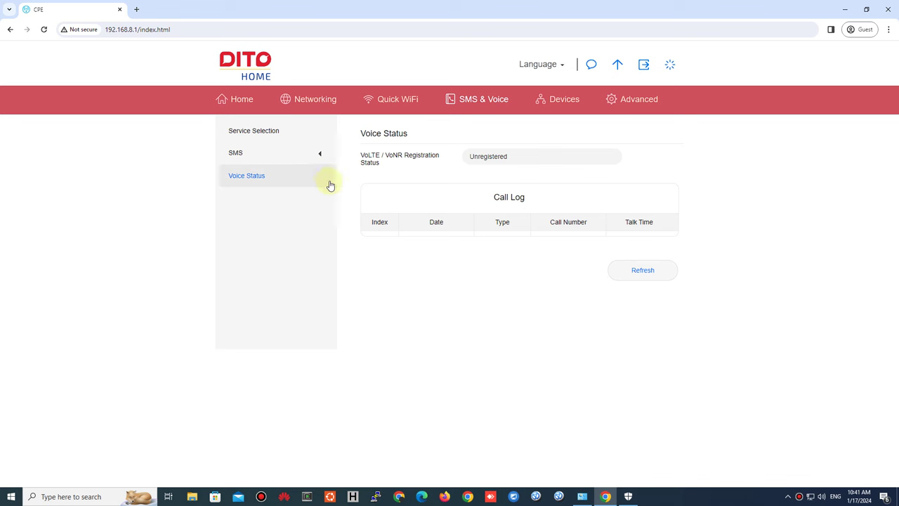
left_click(526, 102)
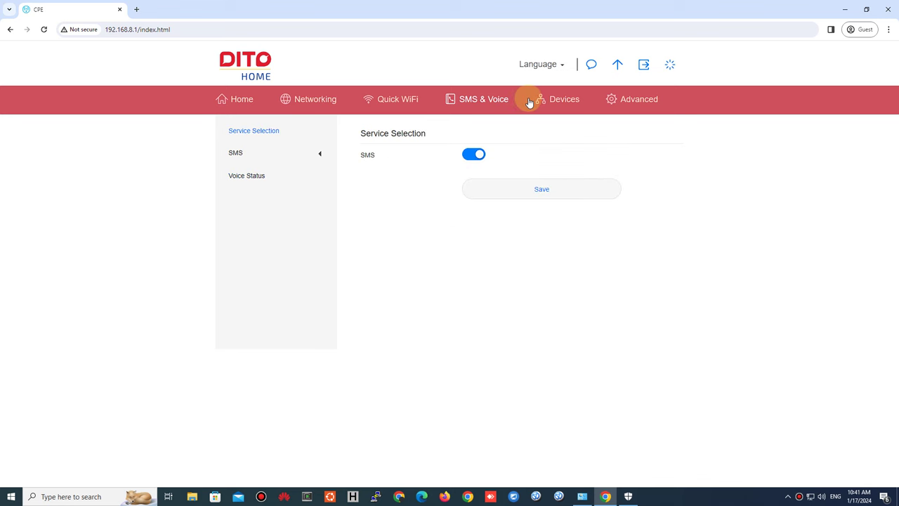
left_click(540, 100)
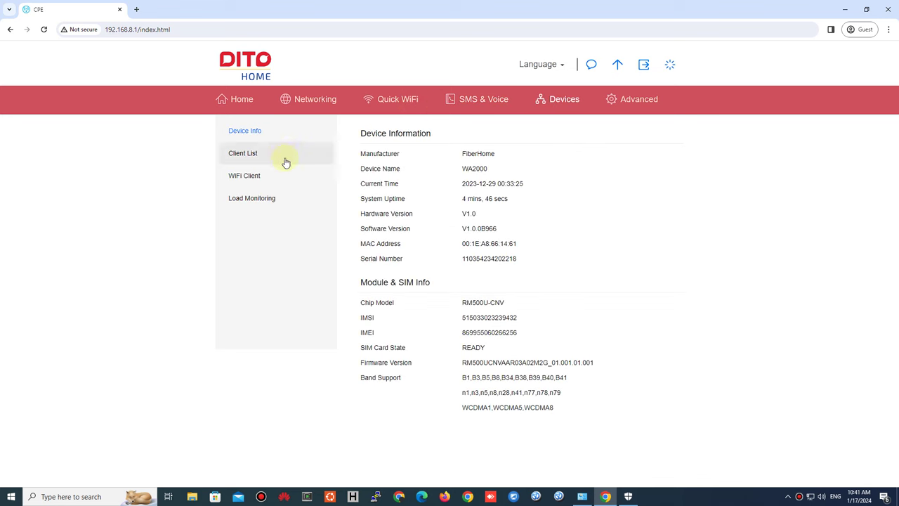
- Highlight the manufacturer, device name and Band Support details on Device Information
left_click_drag(363, 137, 482, 150)
left_click(487, 158)
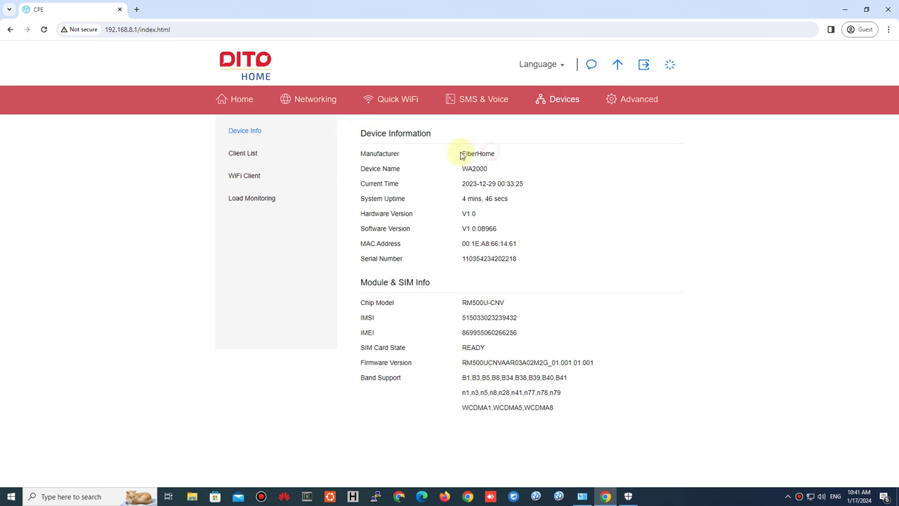
left_click_drag(360, 153, 530, 161)
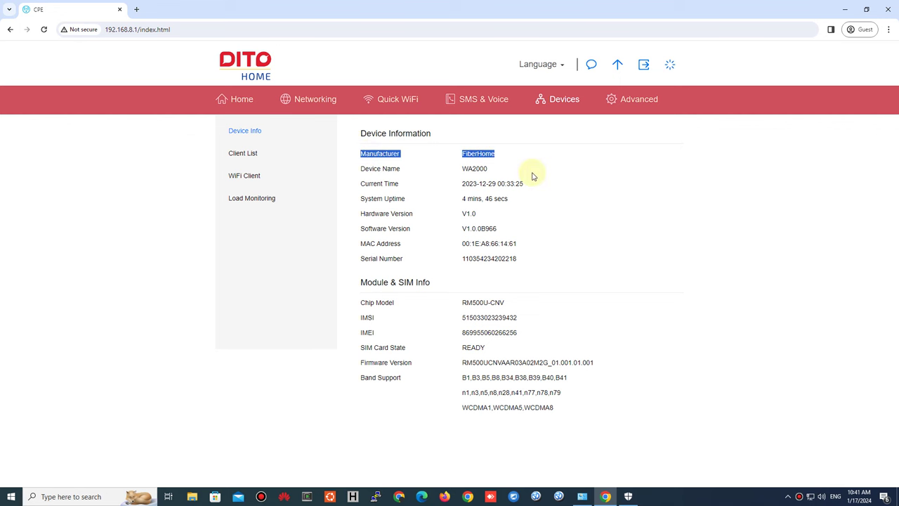
left_click(359, 170)
left_click_drag(359, 170, 512, 175)
left_click(474, 169)
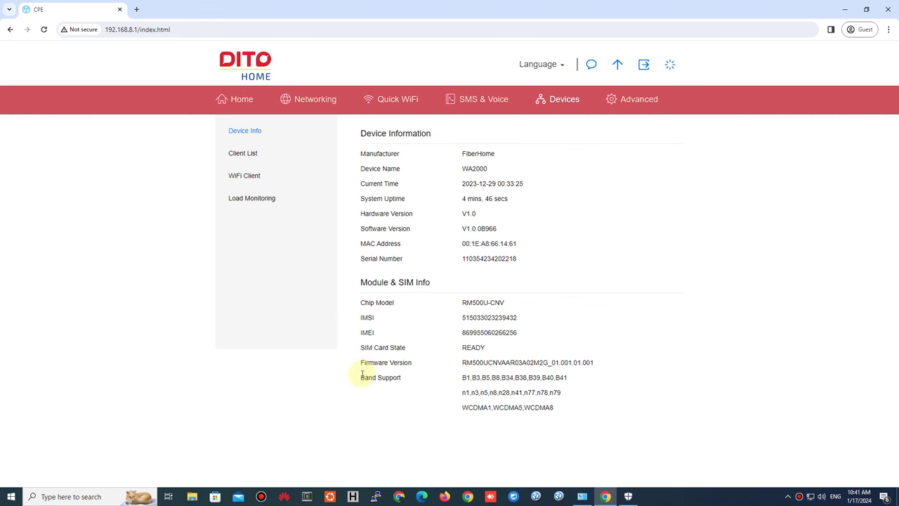
mouse_move(363, 374)
left_mouse_down()
mouse_move(361, 391)
mouse_move(572, 410)
mouse_move(359, 371)
mouse_move(363, 380)
left_mouse_up()
left_click(569, 410)
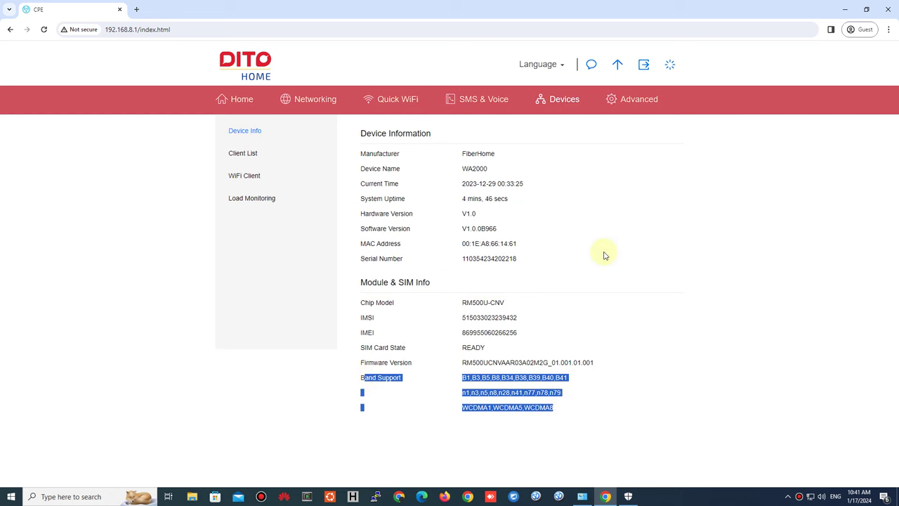
left_click(602, 253)
- View the online client list, Wi-Fi clients and CPU/memory load, then open Advanced settings
left_click(275, 159)
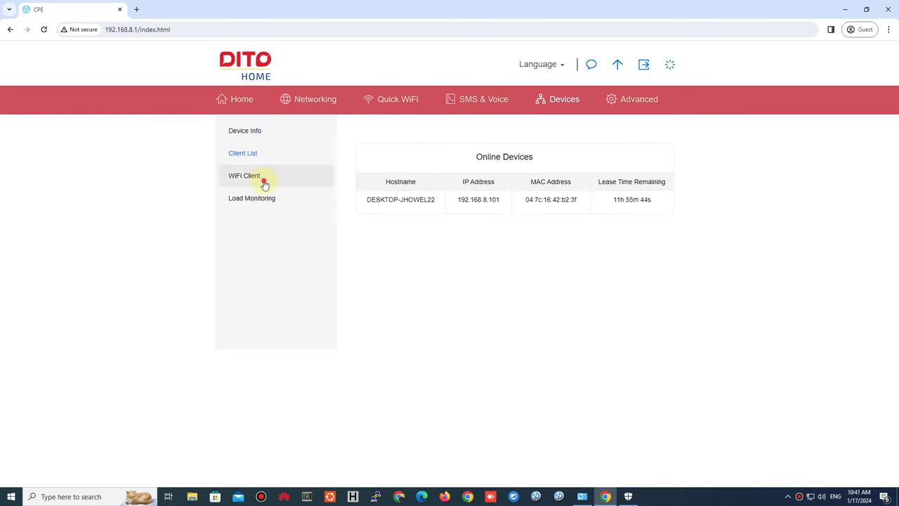
left_click(265, 184)
left_click(278, 205)
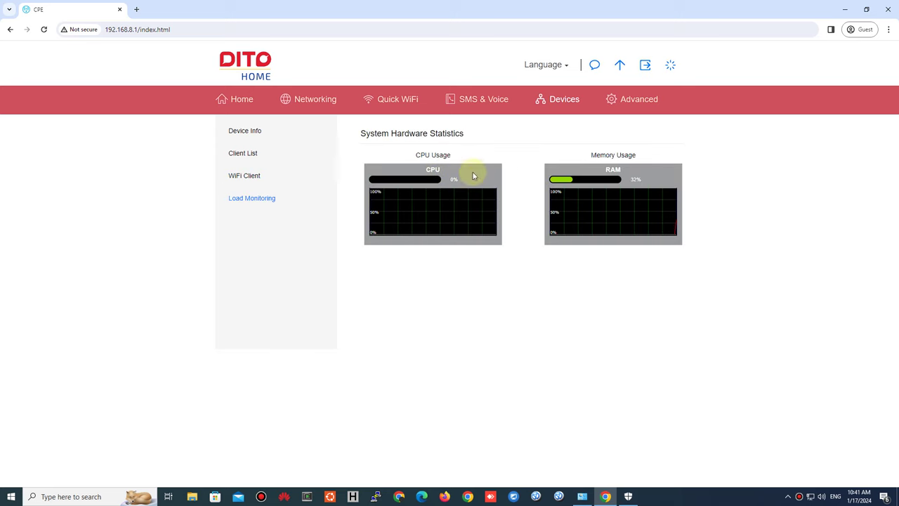
left_click(622, 106)
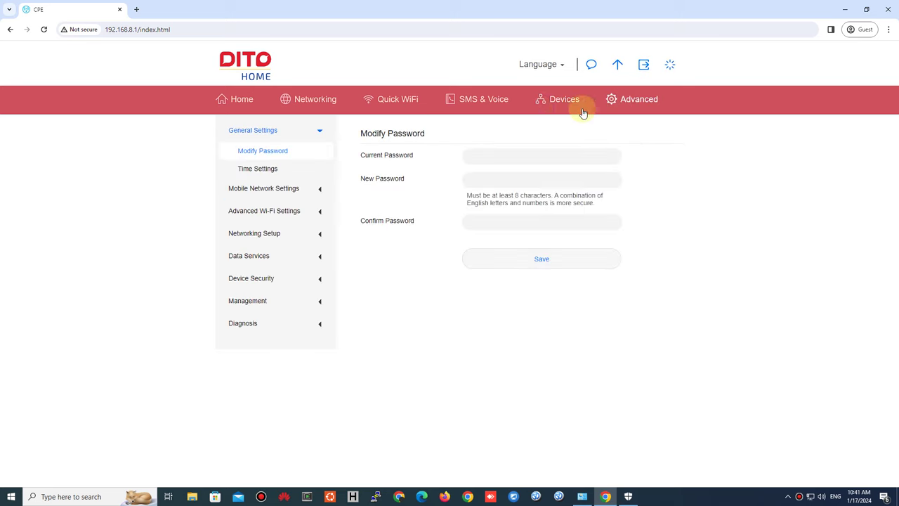
- Edit the default APN profile, replacing internet.dito.ph with smartinternet
left_click(283, 170)
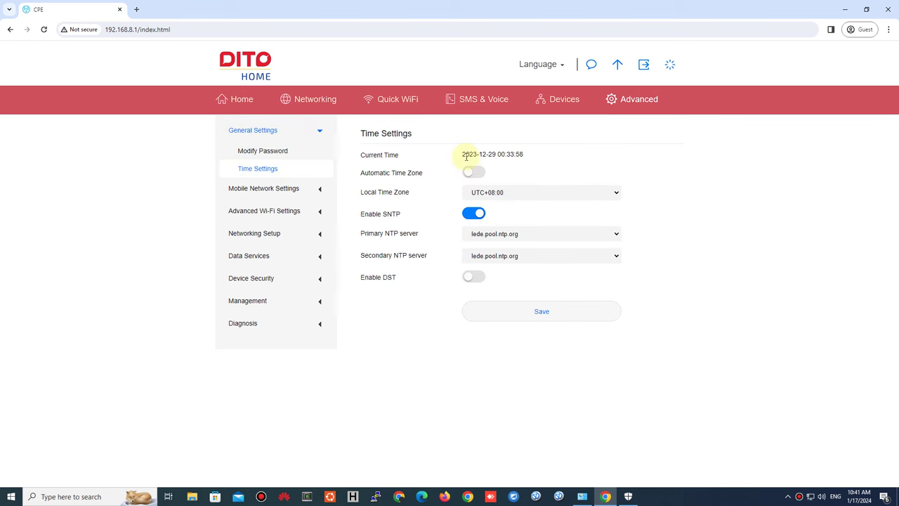
left_click(305, 190)
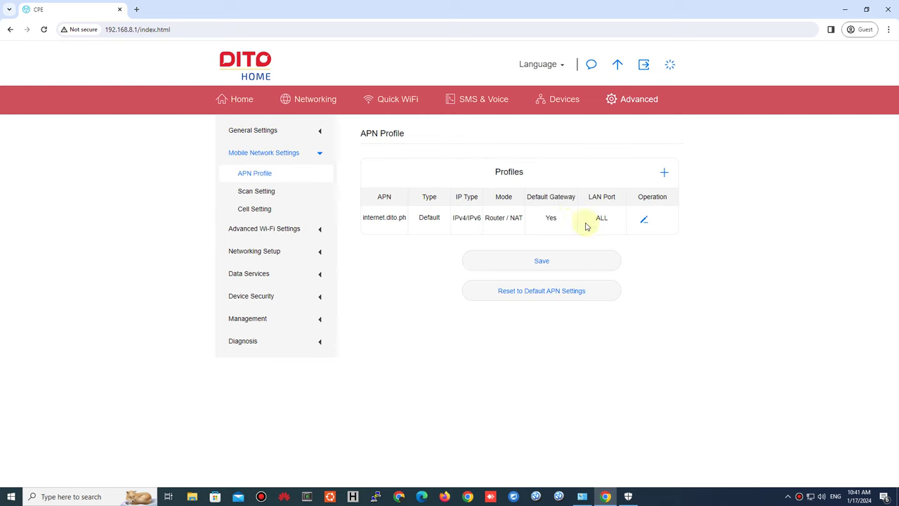
left_click(645, 222)
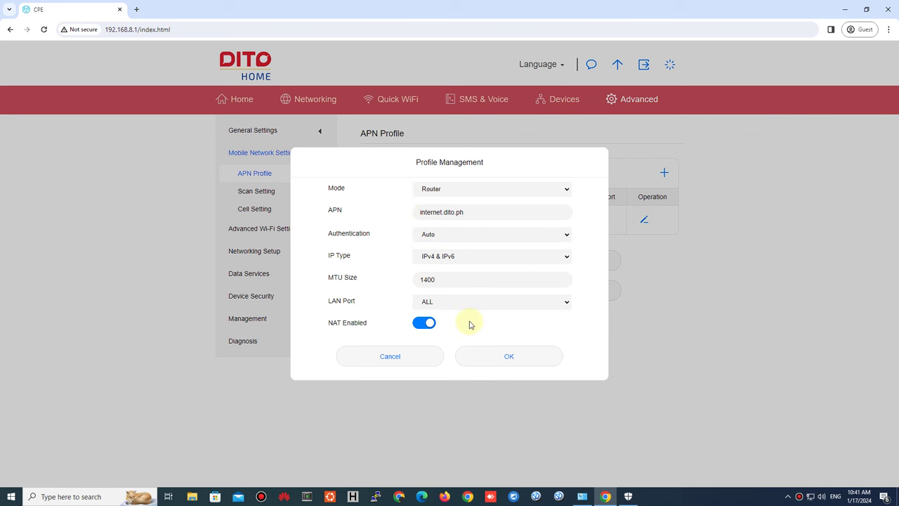
left_click(456, 212)
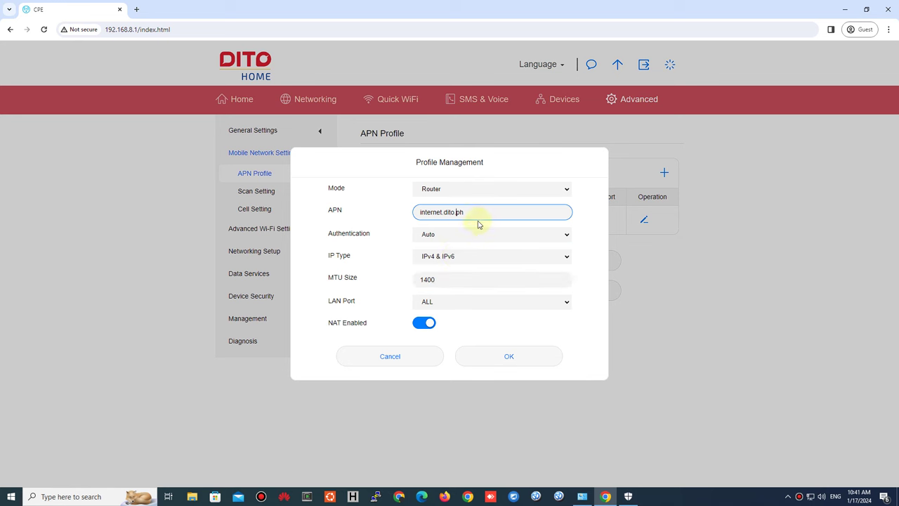
left_click_drag(486, 213, 401, 217)
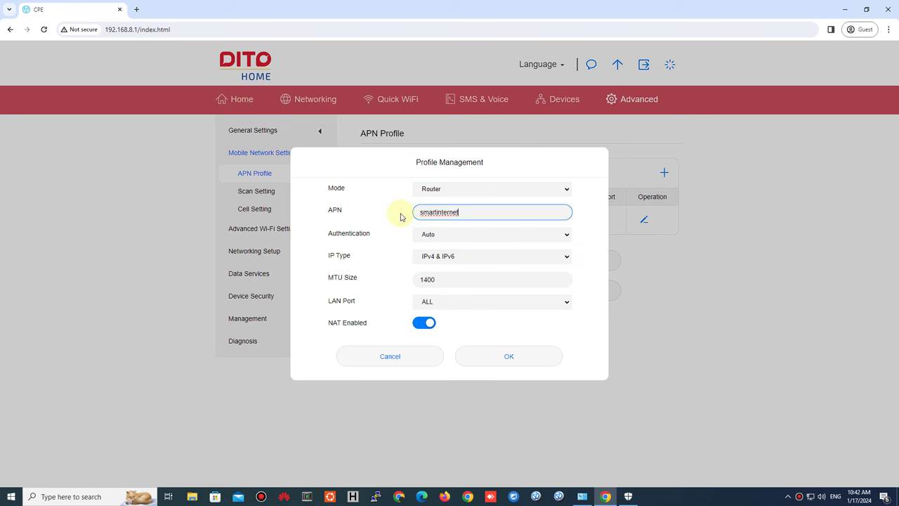
left_click(513, 361)
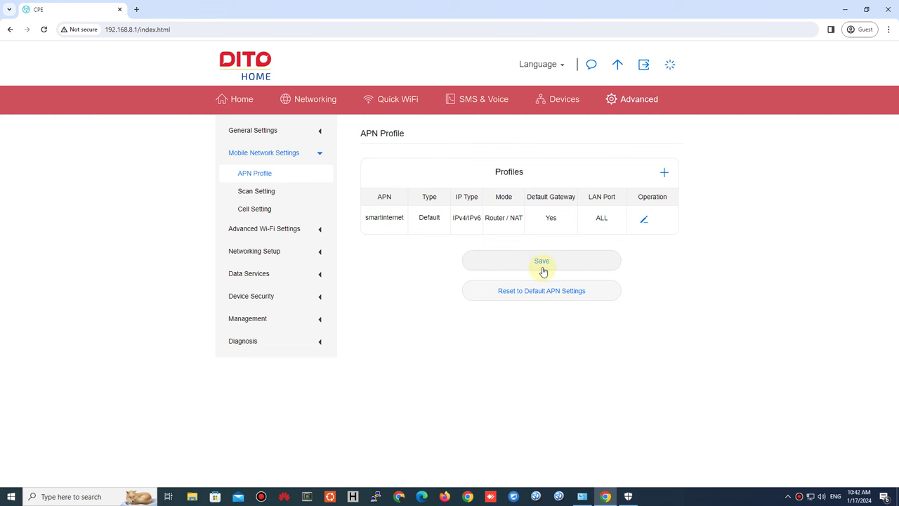
- Edit the scan band selection and uncheck LTE bands B3, B5, B8, B38, B39 and B40
left_click(281, 191)
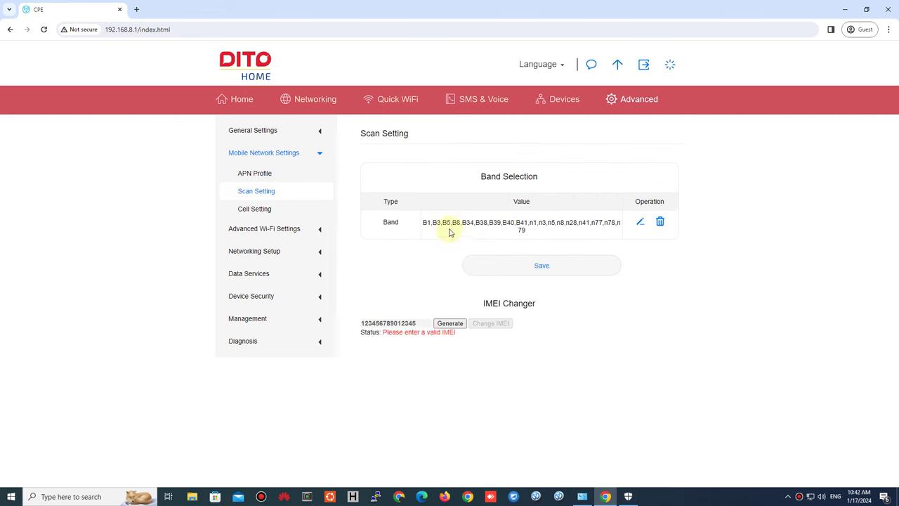
left_click(640, 223)
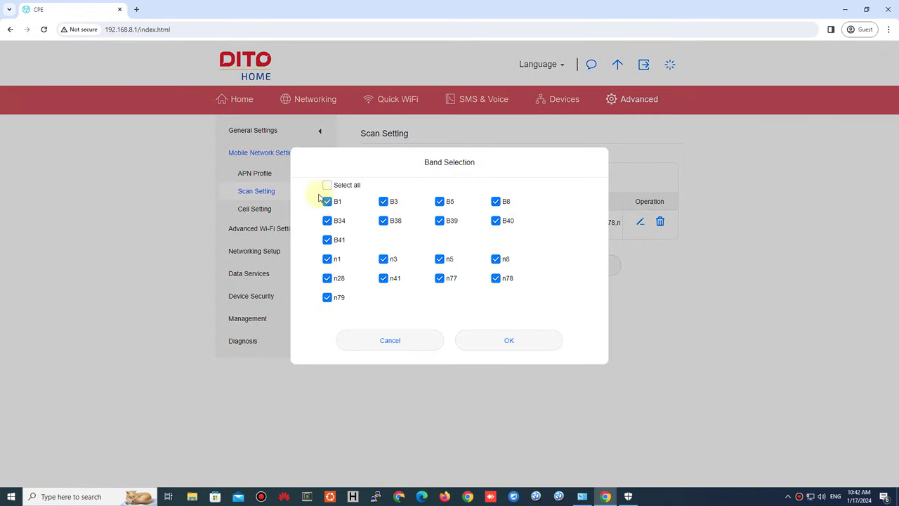
left_click(384, 201)
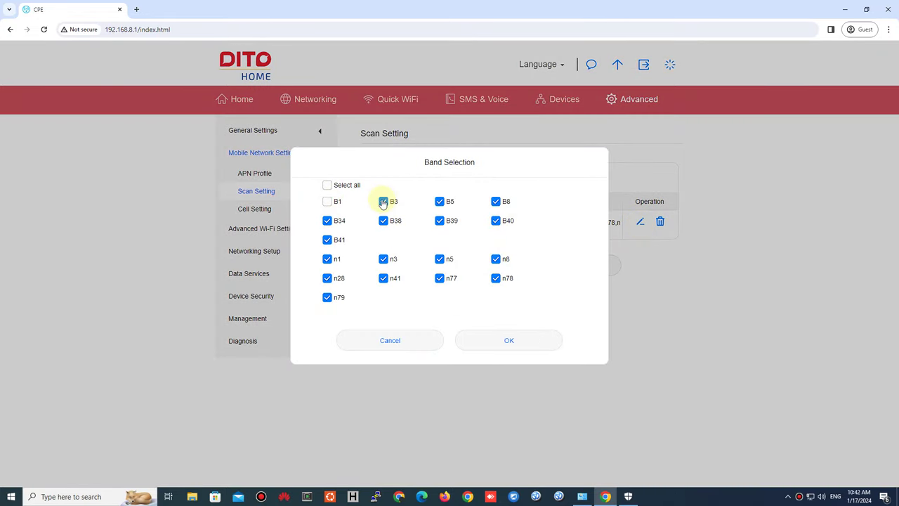
left_click(439, 201)
left_click(496, 202)
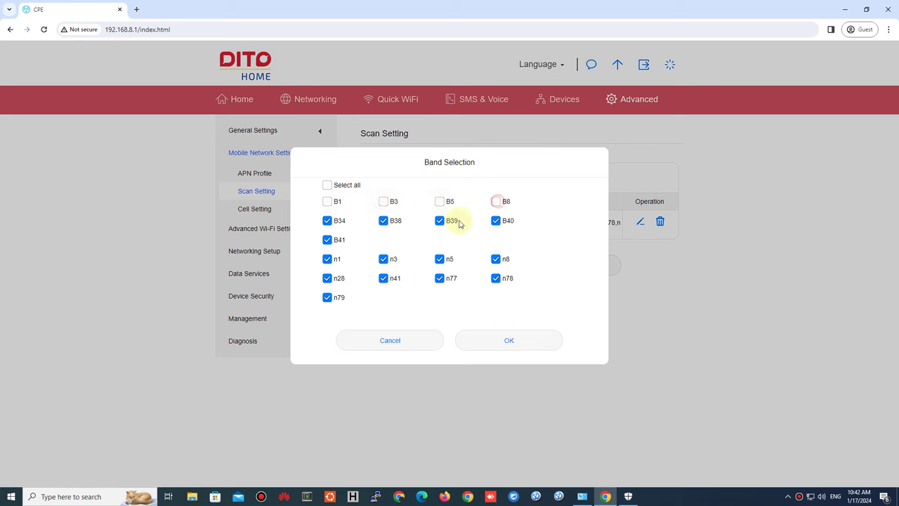
left_click(384, 220)
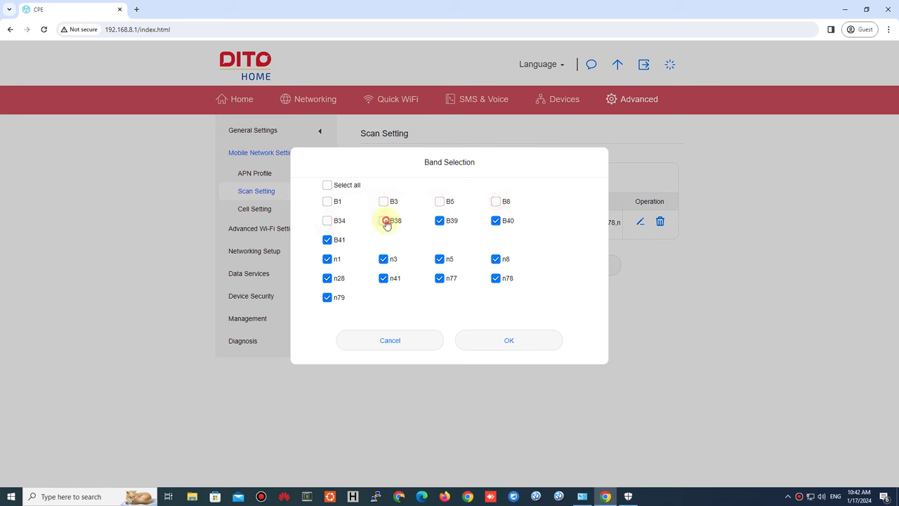
left_click(439, 221)
left_click(496, 220)
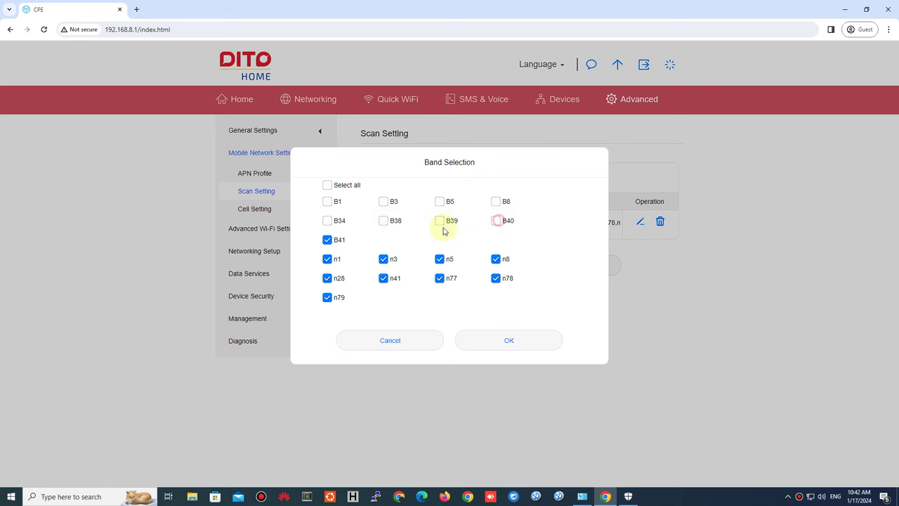
- Uncheck 5G bands n1 through n79, then re-enable every band with Select all and confirm
left_click(327, 259)
left_click(383, 259)
left_click(440, 259)
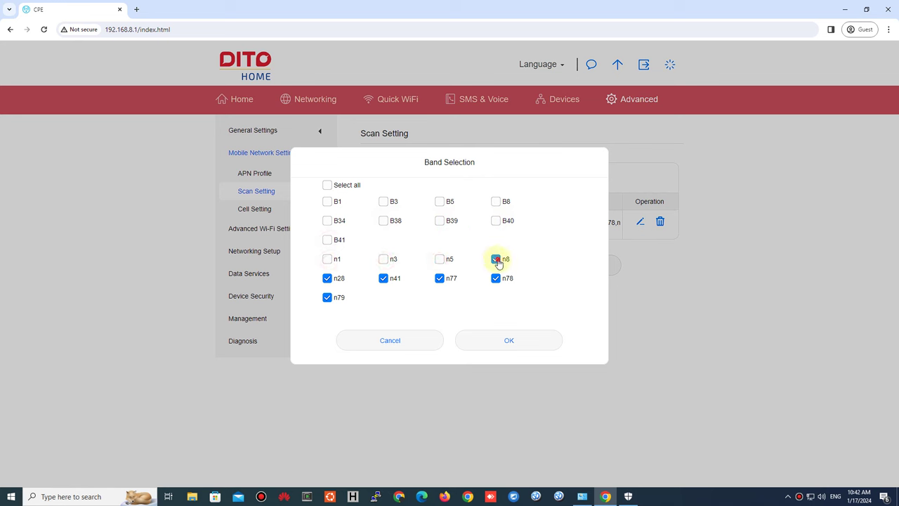
left_click(496, 259)
left_click(328, 278)
left_click(385, 279)
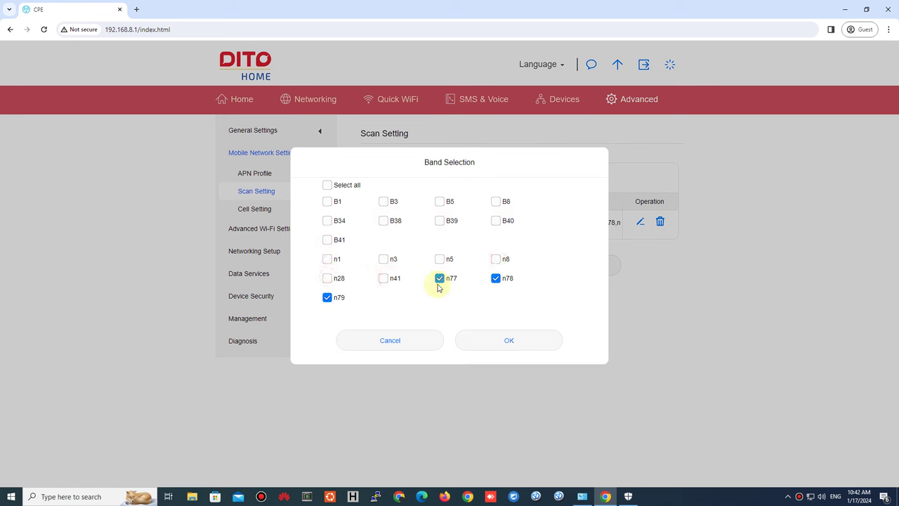
left_click(440, 279)
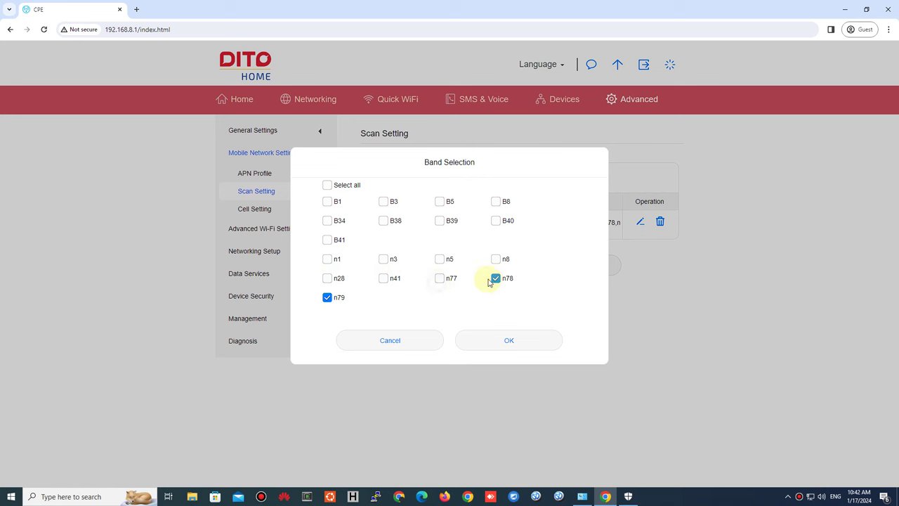
left_click(327, 297)
left_click(327, 185)
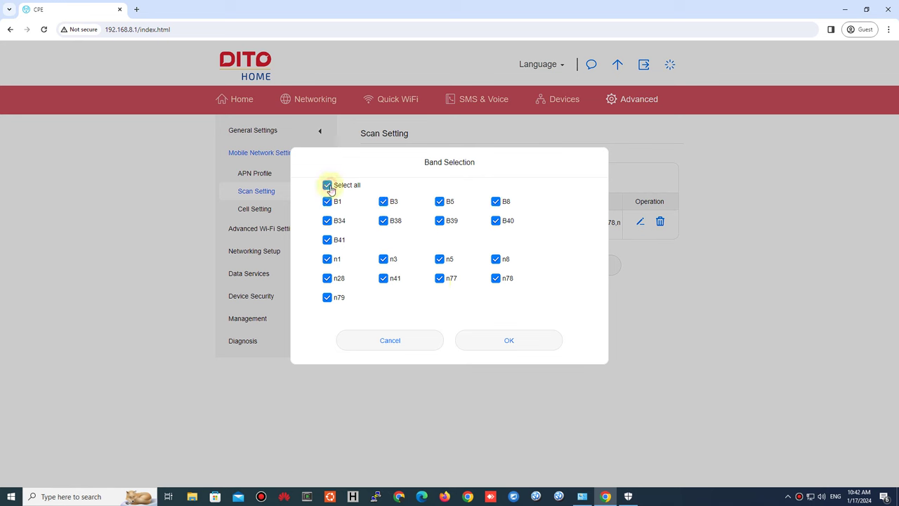
left_click(509, 343)
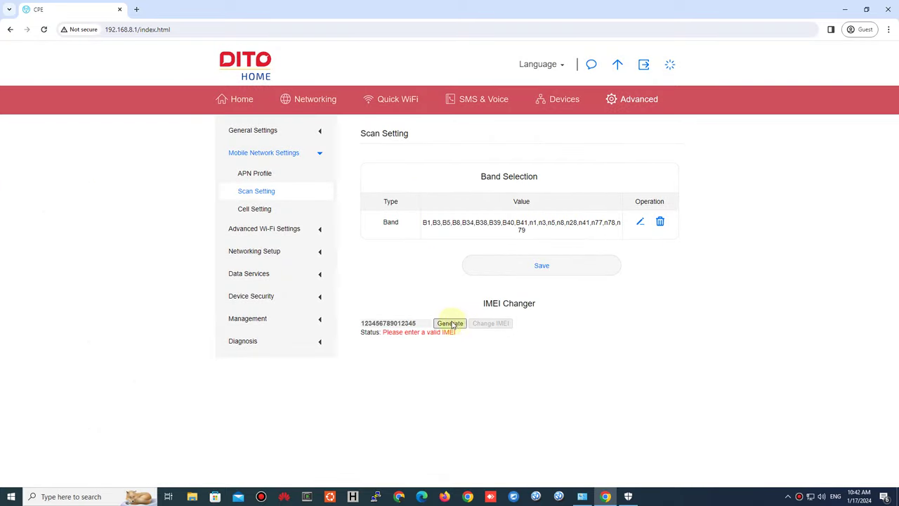
left_click_drag(478, 303, 524, 303)
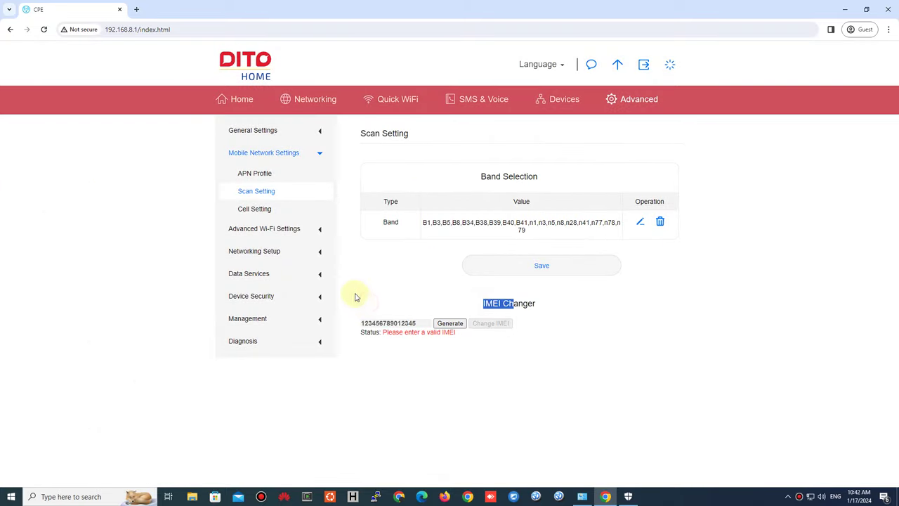
- Generate new IMEIs in the IMEI Changer until a 15-digit one reads Valid IMEI
left_click(493, 302)
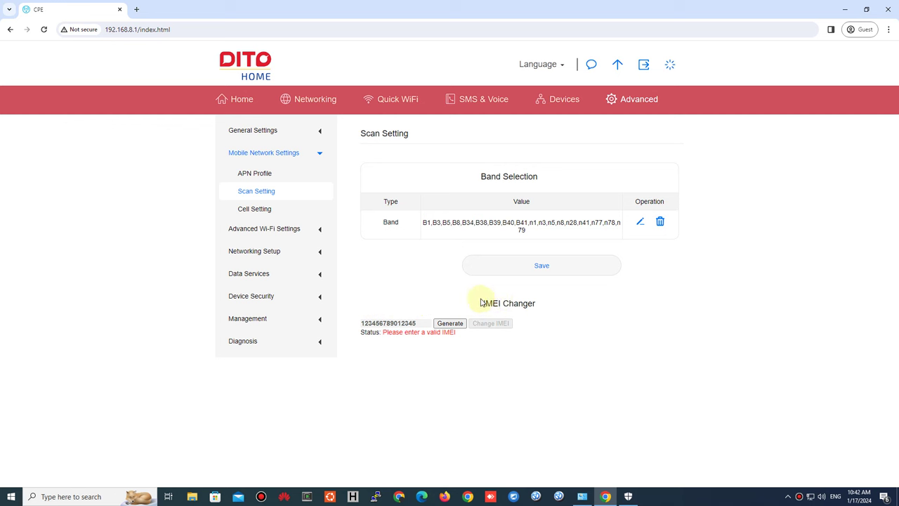
left_click_drag(481, 302, 537, 318)
left_click(543, 335)
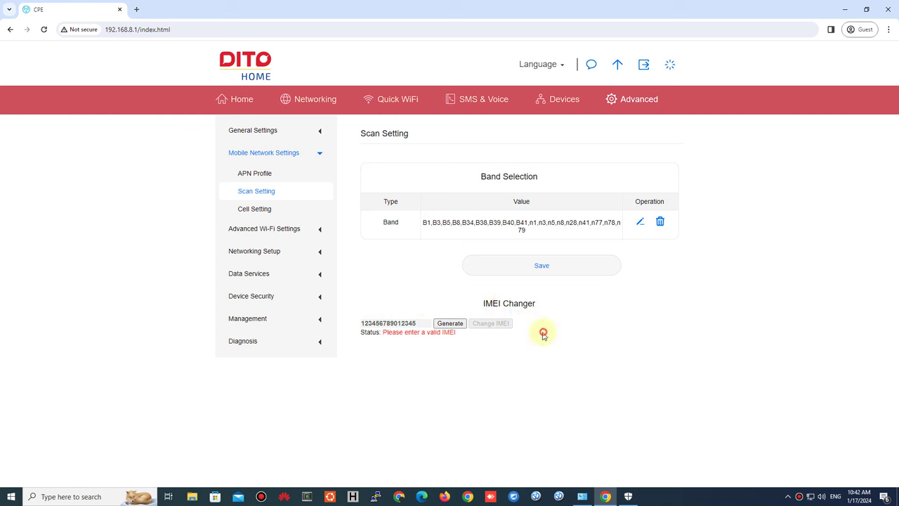
left_click(416, 321)
type("86879304")
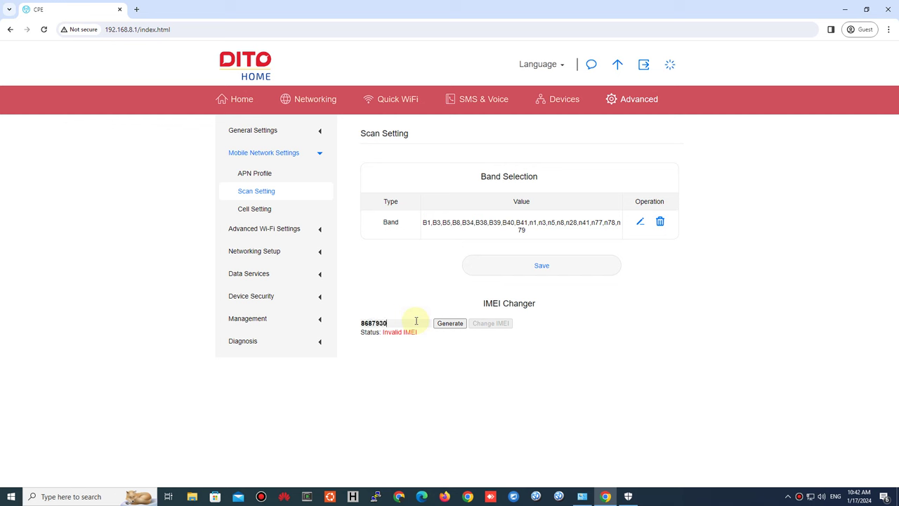
left_click(451, 324)
left_click(460, 326)
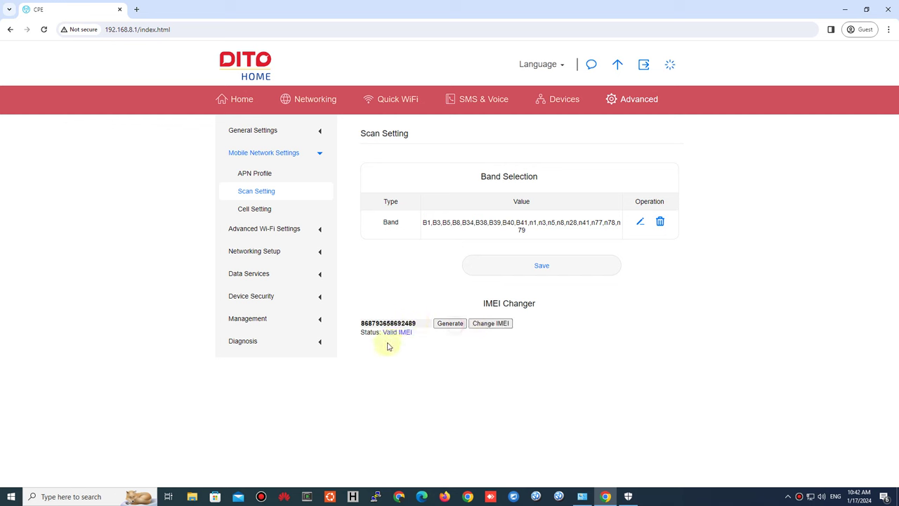
left_click_drag(384, 338, 426, 342)
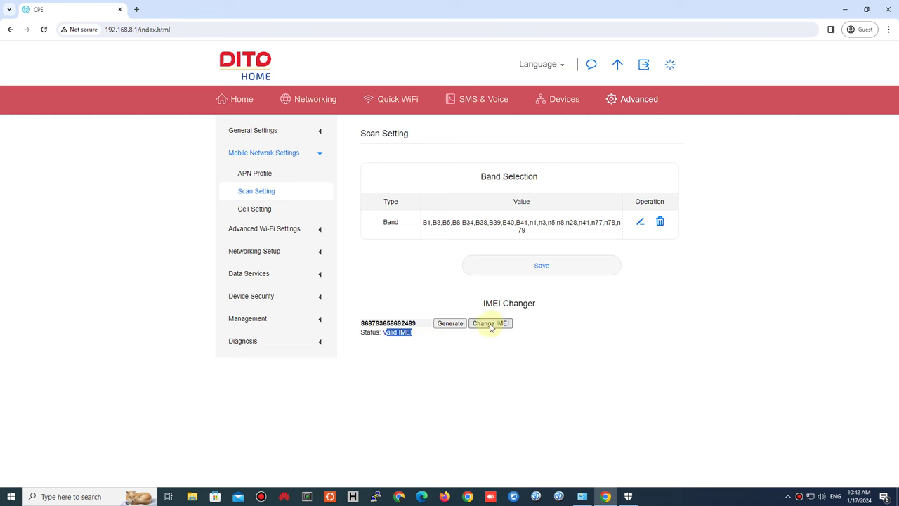
- On Cell Setting, open Add Preferred eNB, try 5G then 4G mode, and cancel the entry
left_click(273, 216)
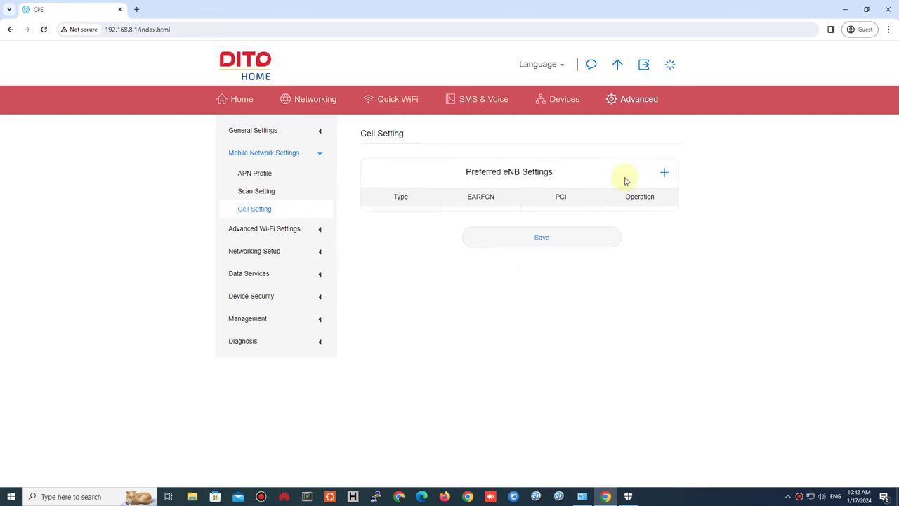
left_click(662, 173)
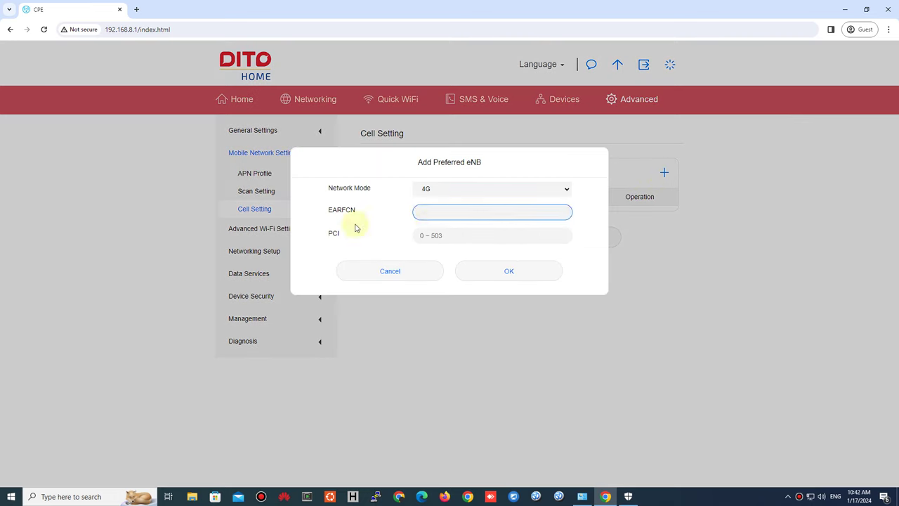
left_click(475, 191)
left_click(468, 208)
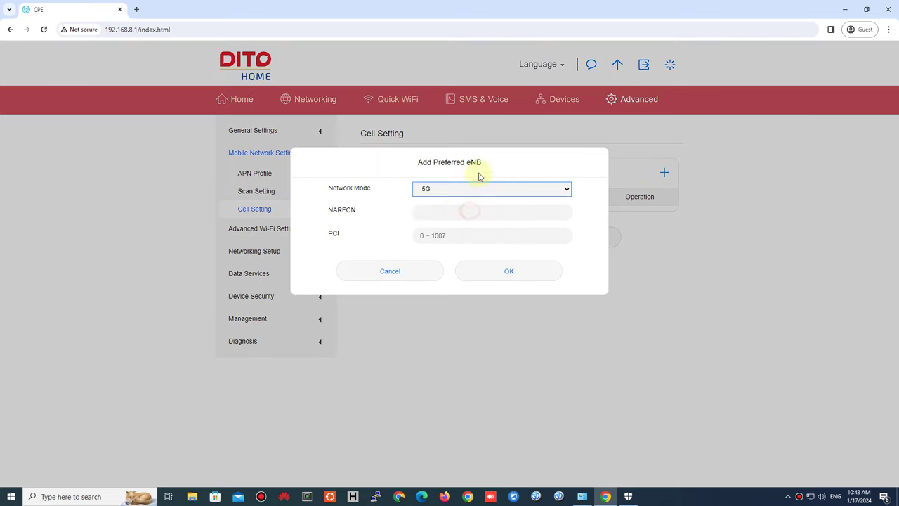
left_click(460, 191)
left_click(449, 201)
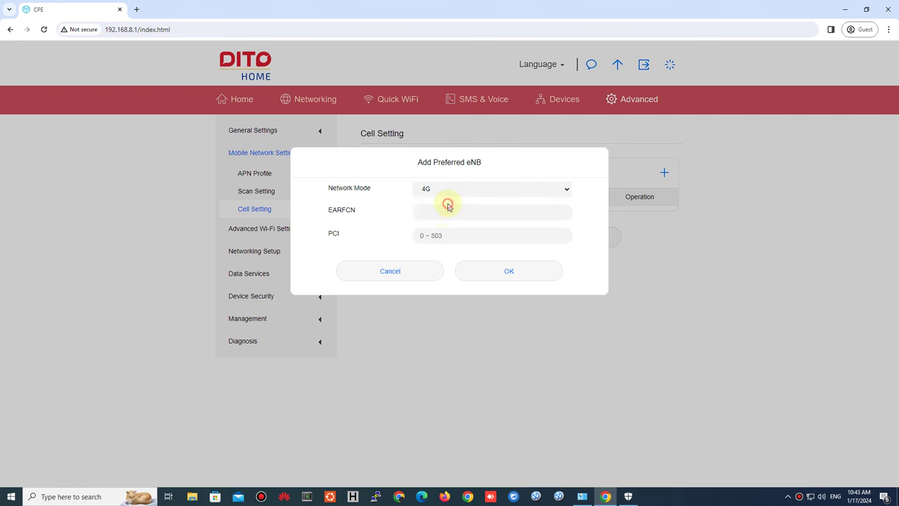
left_click(441, 213)
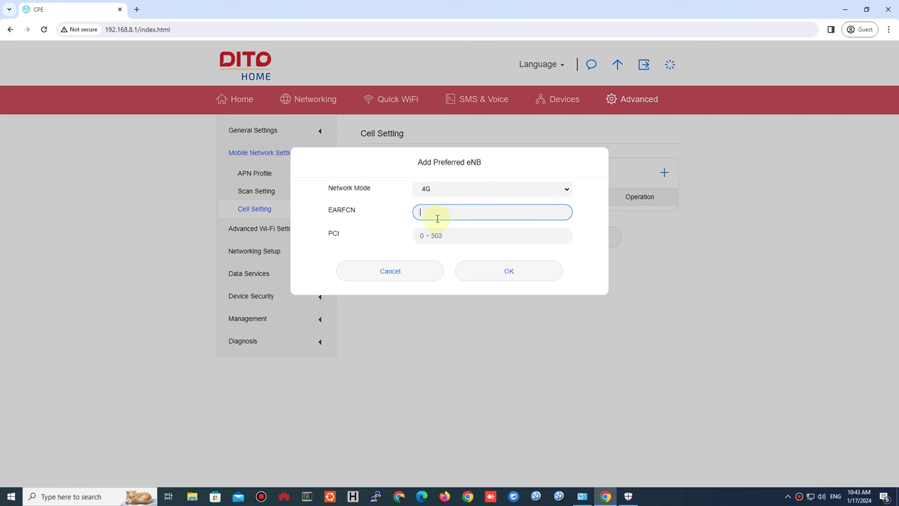
left_click(414, 273)
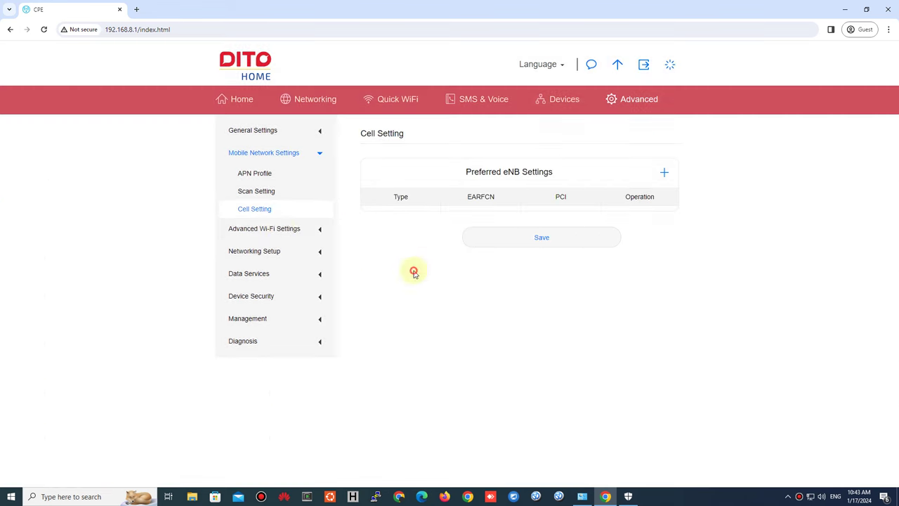
- Turn on Wi-Fi MAC filtering in Advanced Wi-Fi Settings, opening and cancelling Add MAC
left_click(307, 229)
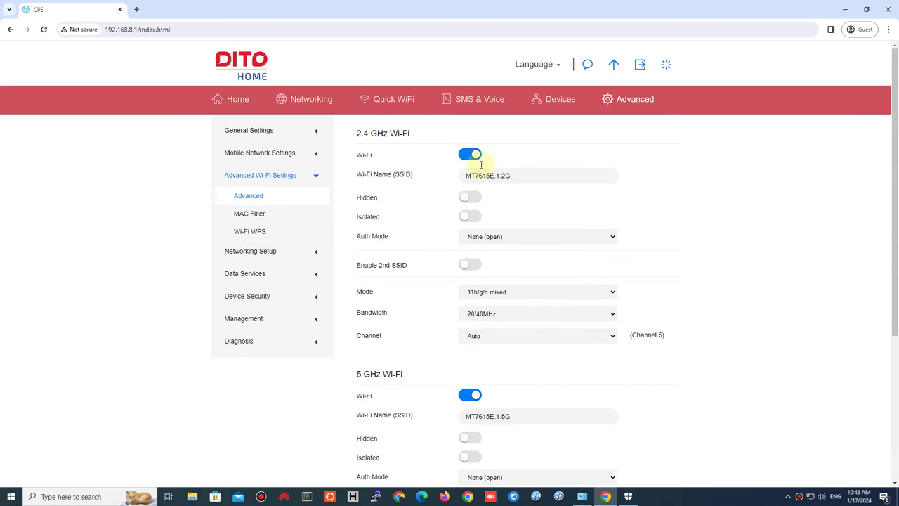
scroll(469, 155, "down", 1)
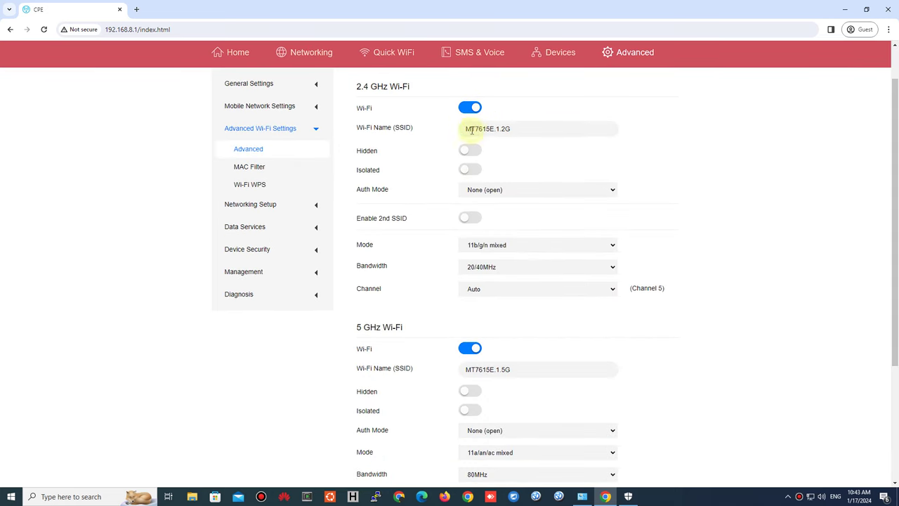
scroll(512, 223, "down", 2)
scroll(512, 235, "down", 2)
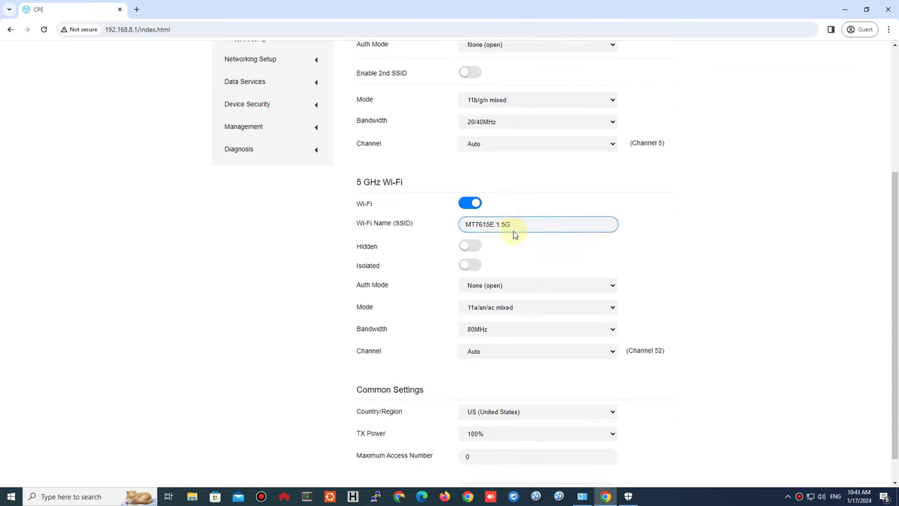
scroll(514, 232, "up", 5)
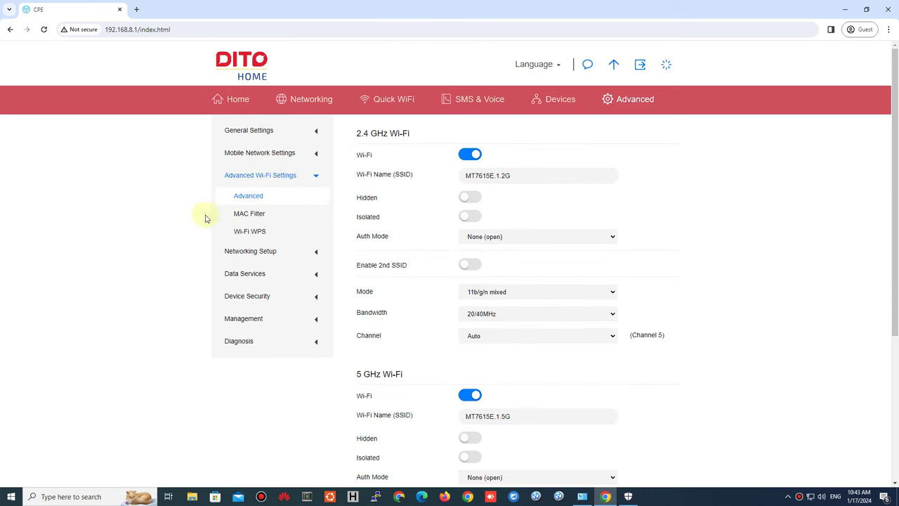
left_click(229, 214)
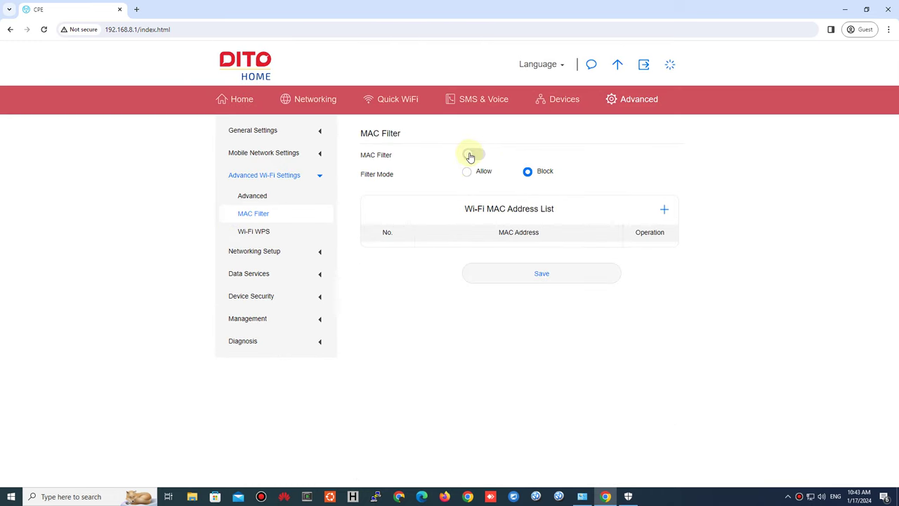
left_click(470, 154)
left_click(662, 210)
left_click(465, 202)
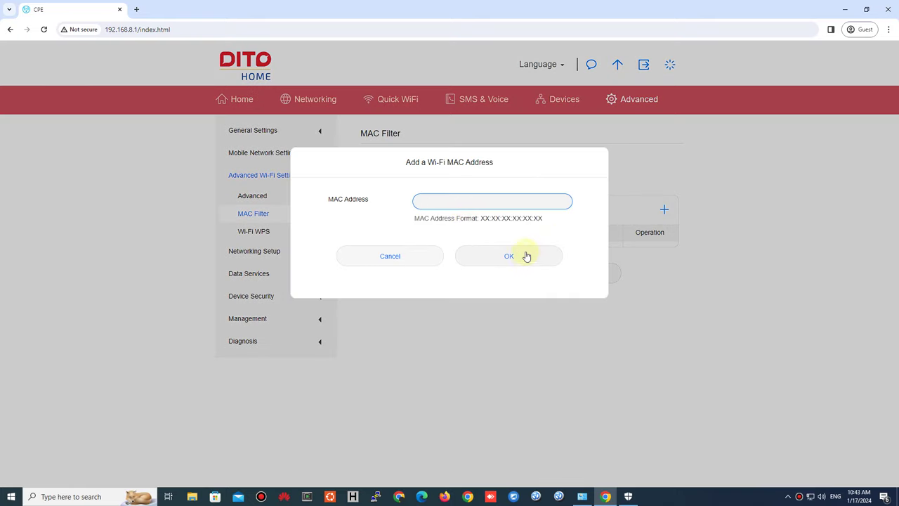
left_click(395, 258)
- Try enabling Wi-Fi WPS and dismiss the WPS-unavailable error
left_click(281, 233)
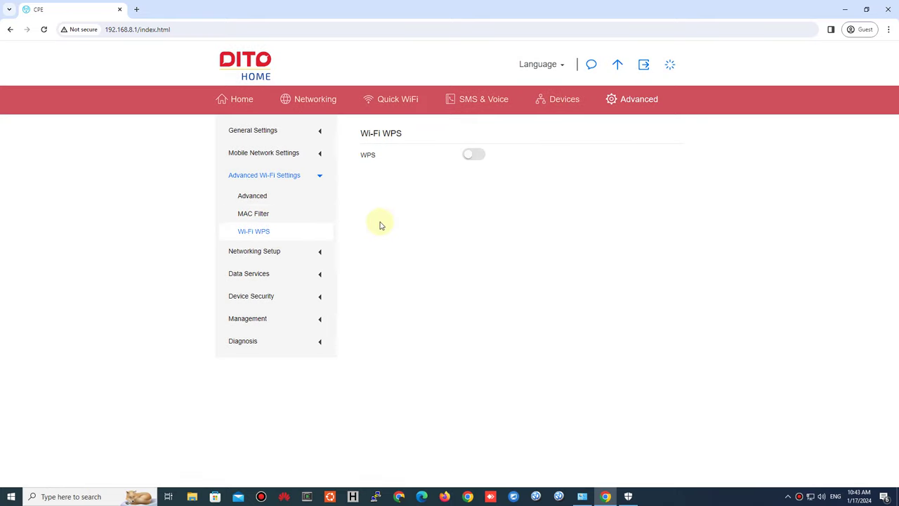
left_click(469, 154)
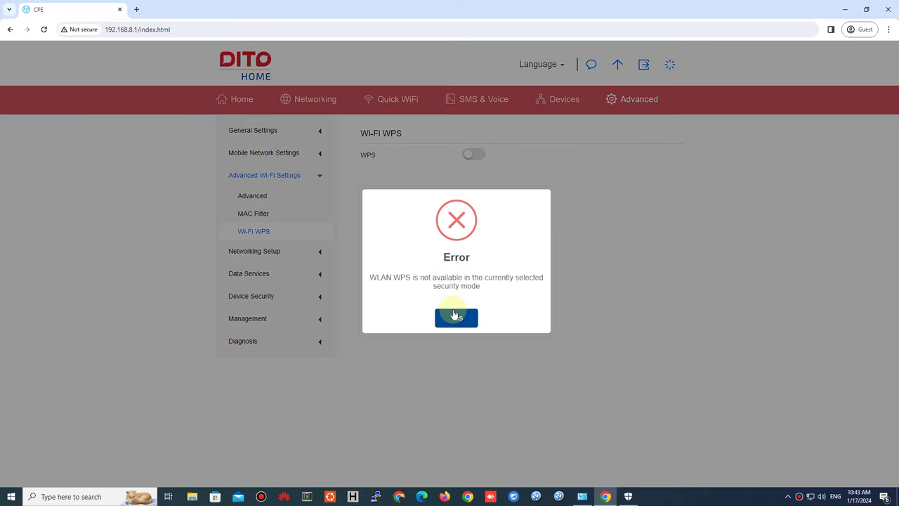
left_click(454, 317)
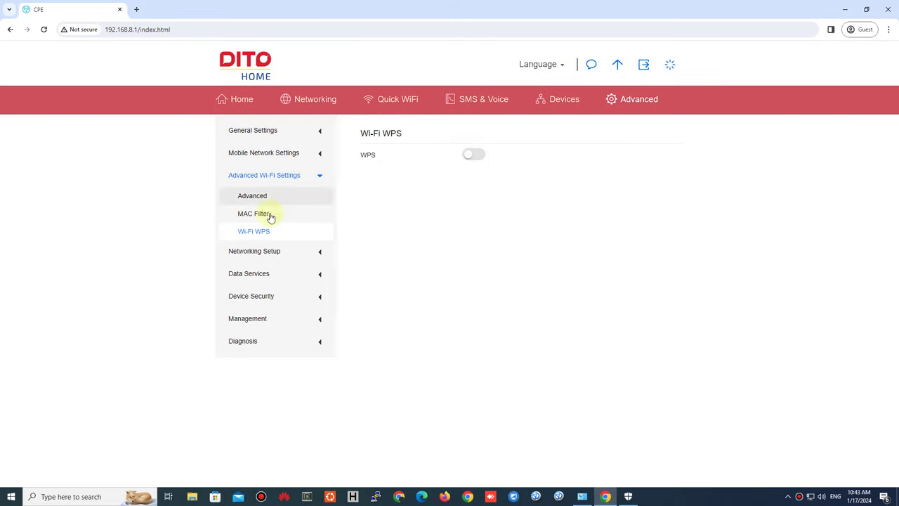
left_click(282, 259)
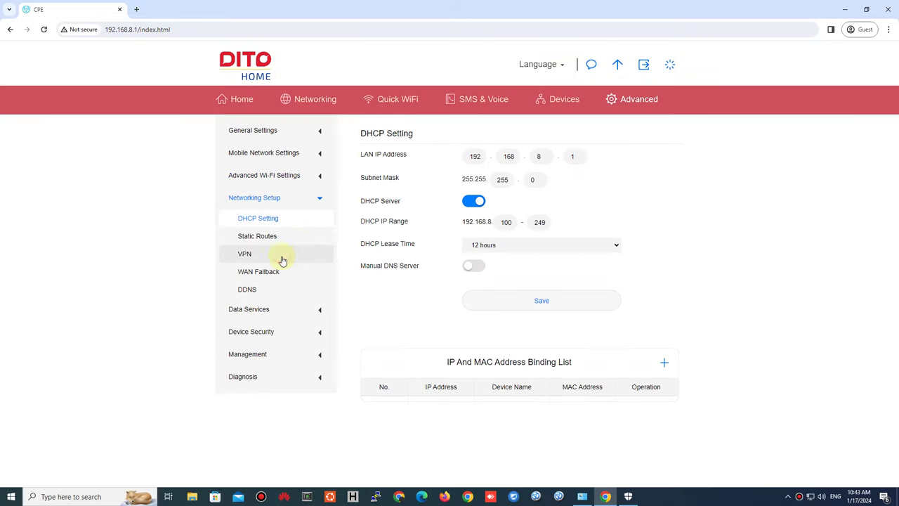
- Enable manual DNS with primary server 8.8.8.8 and secondary 8.8.4.4
left_click(474, 266)
left_click(524, 291)
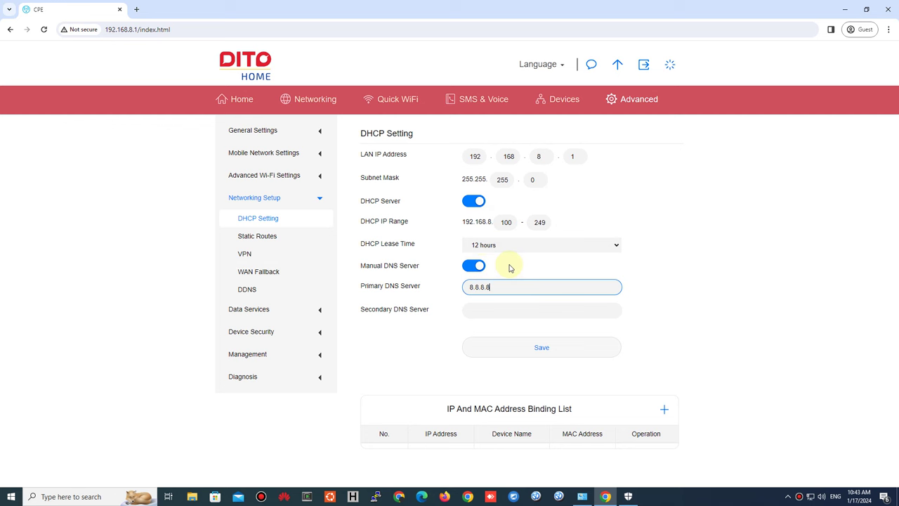
key("Tab")
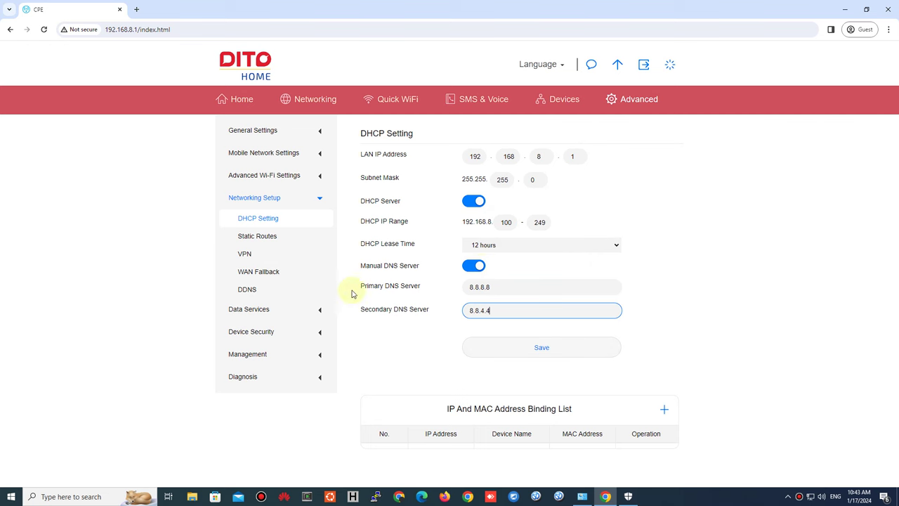
- Review the static routes and choose L2TP as the VPN connection type
left_click(257, 241)
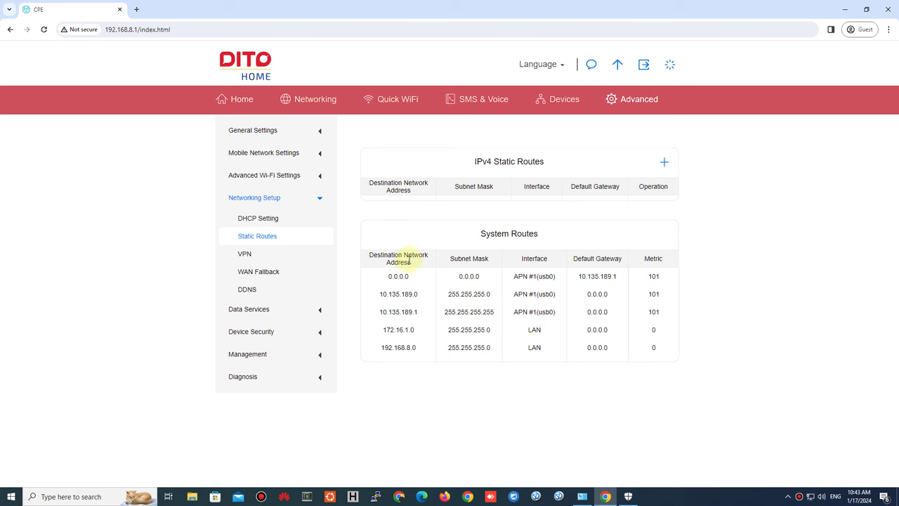
left_click(279, 254)
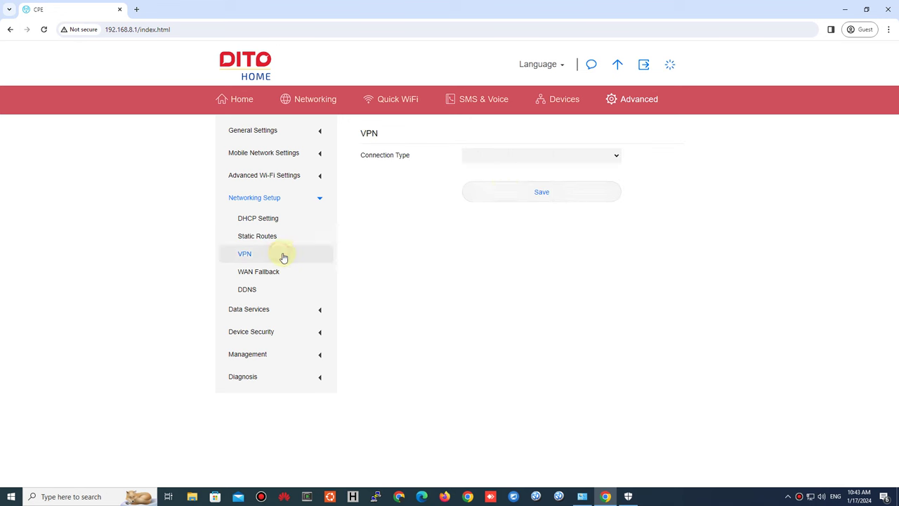
left_click(528, 157)
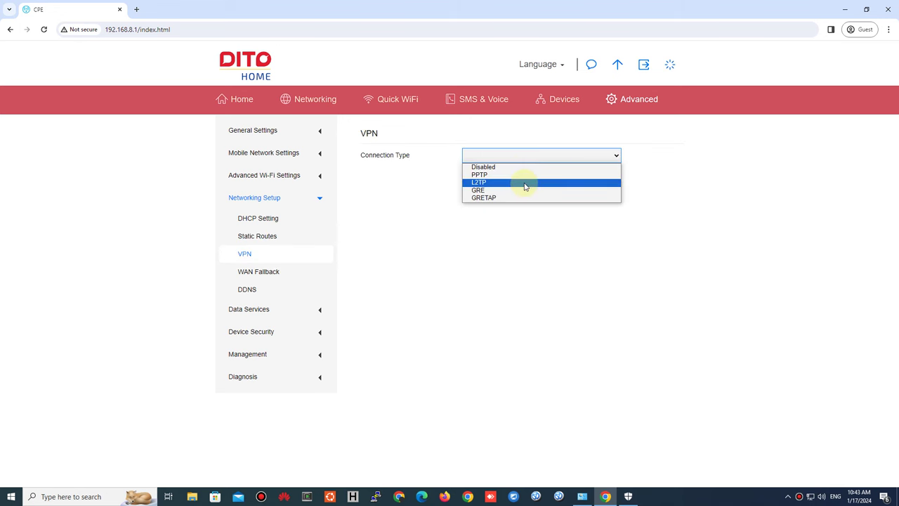
left_click(525, 184)
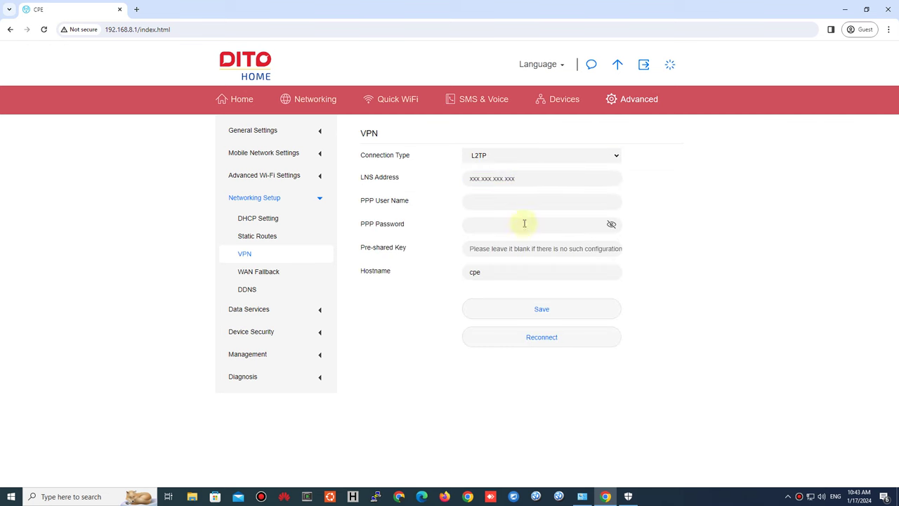
- Turn on WAN Fallback support and DDNS, checking the Primary WAN choices, then show Port Forwarding
left_click(303, 271)
left_click(473, 154)
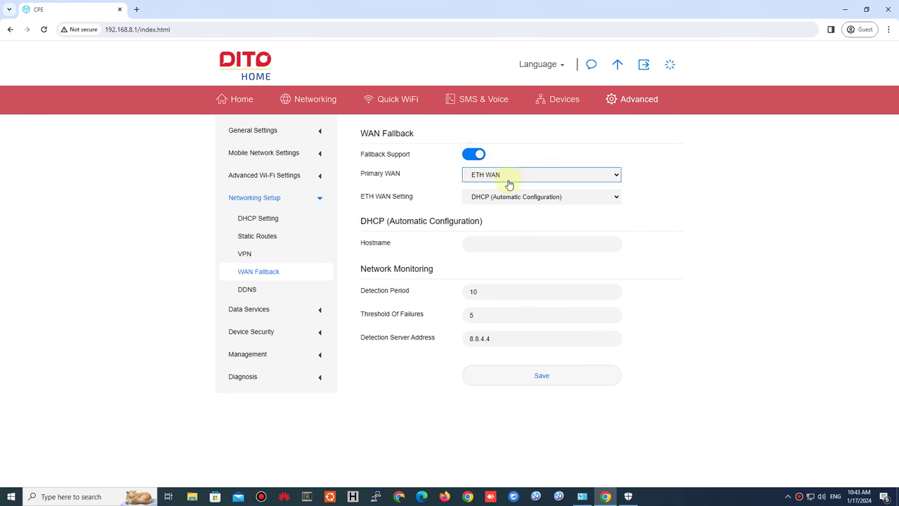
left_click(485, 342)
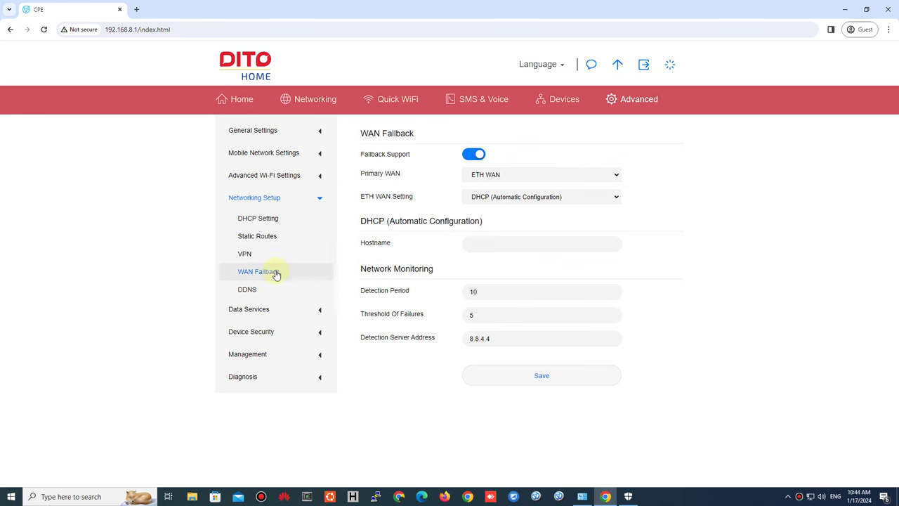
left_click(280, 291)
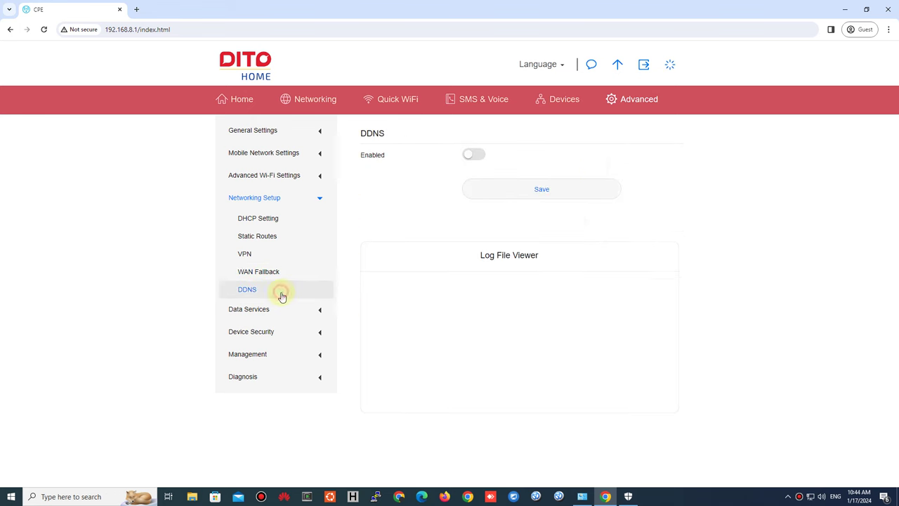
left_click(471, 155)
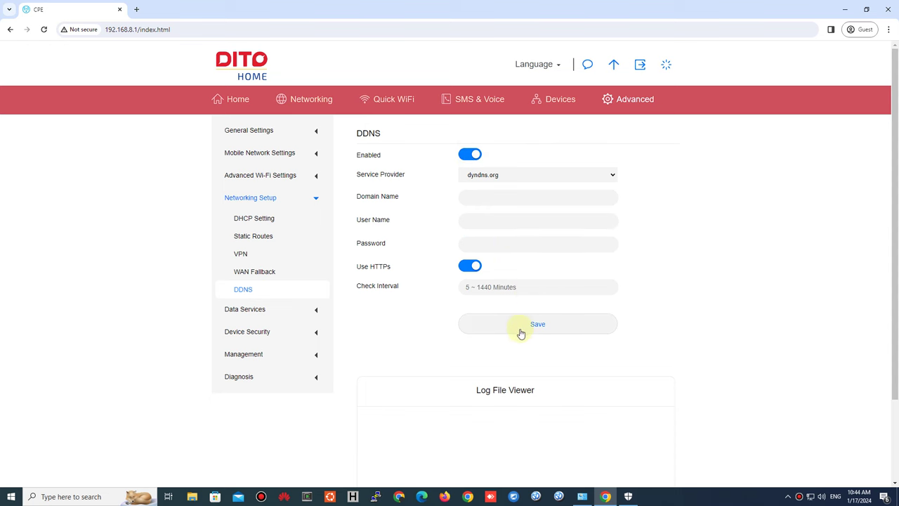
left_click(315, 310)
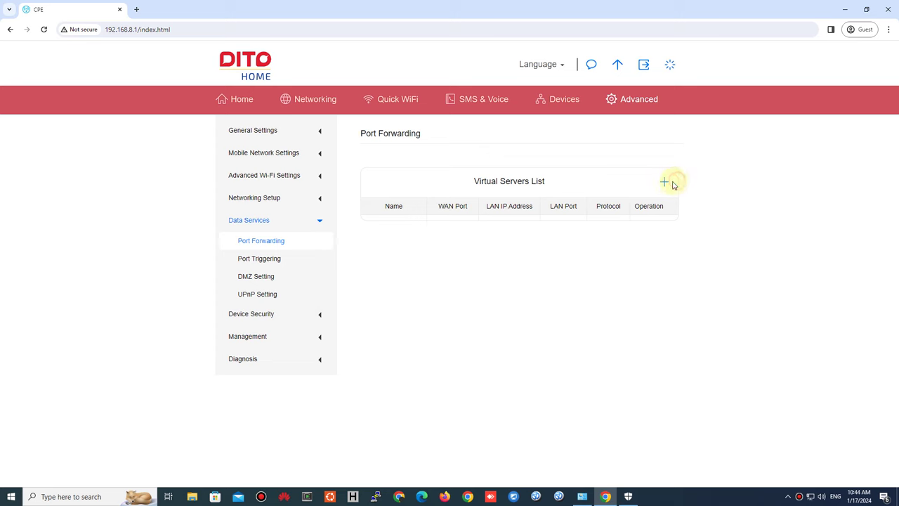
- Cancel Add Virtual Server, check Port Triggering, switch DMZ on, view UPnP, then open Firewall
left_click(665, 182)
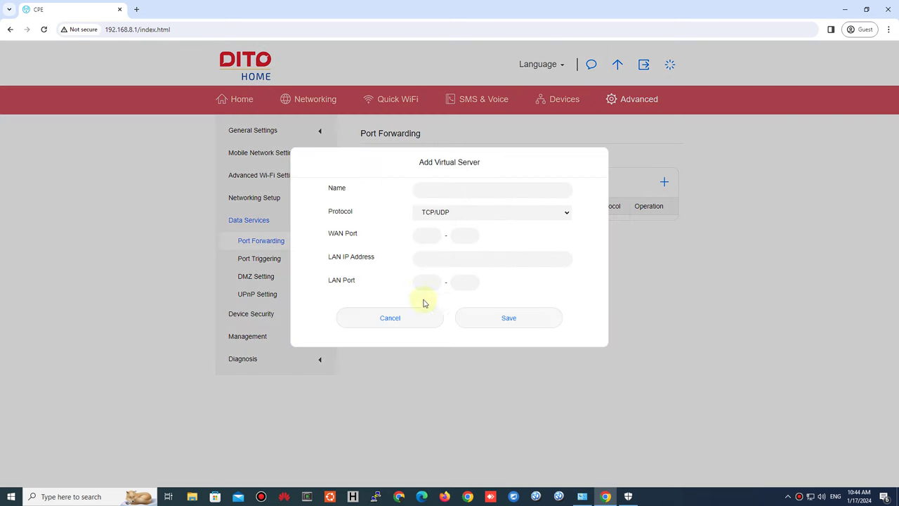
left_click(402, 318)
left_click(270, 259)
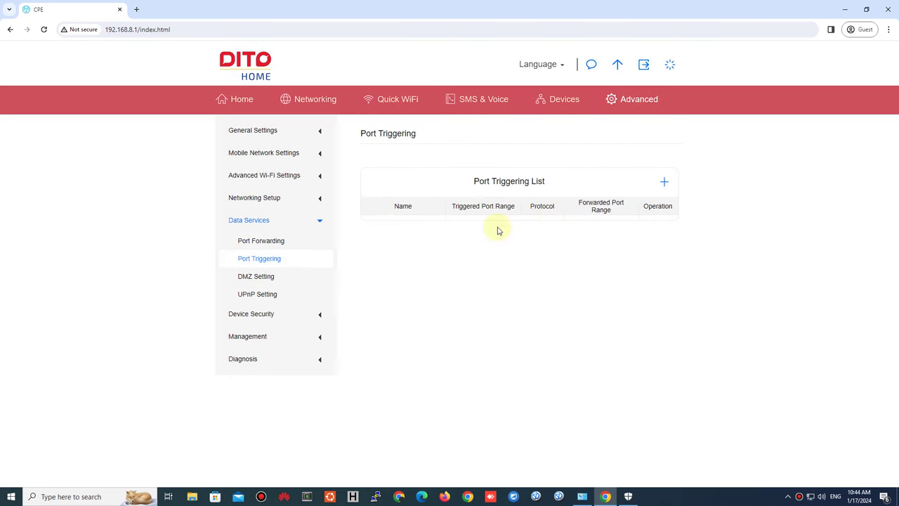
left_click(286, 281)
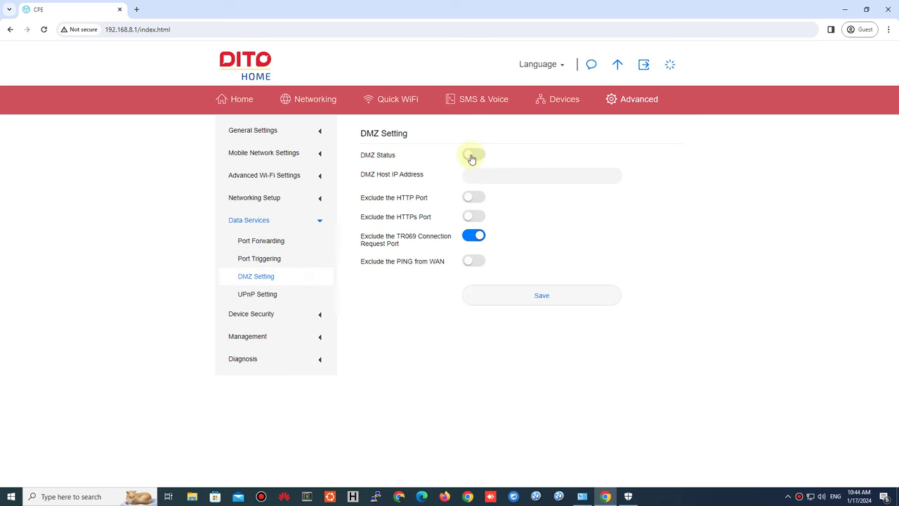
left_click(495, 176)
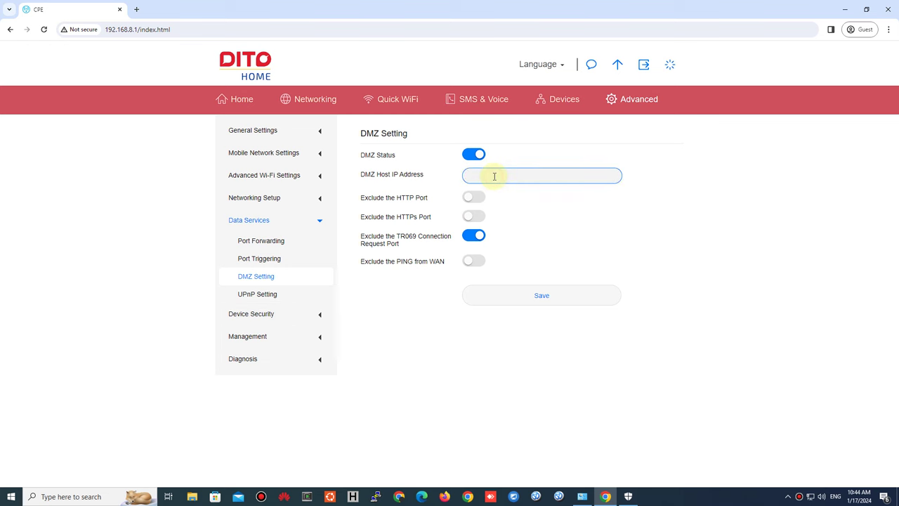
left_click(277, 296)
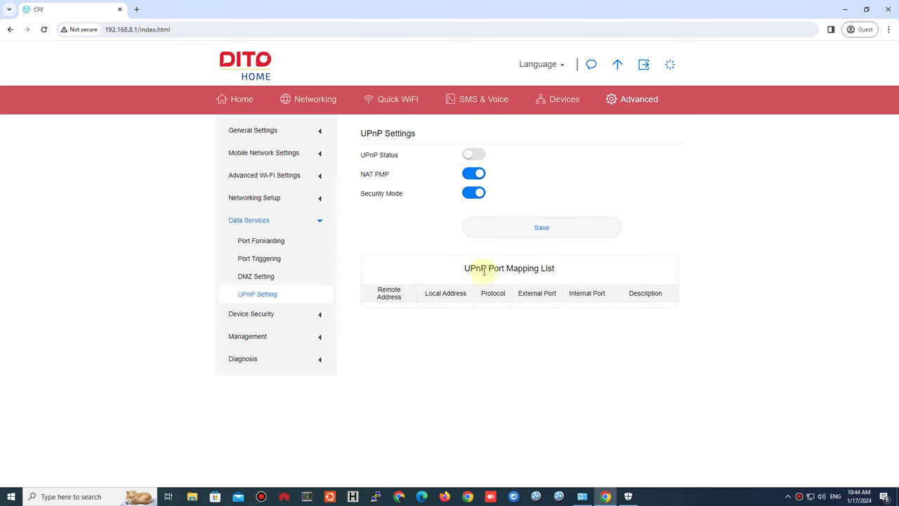
left_click(298, 316)
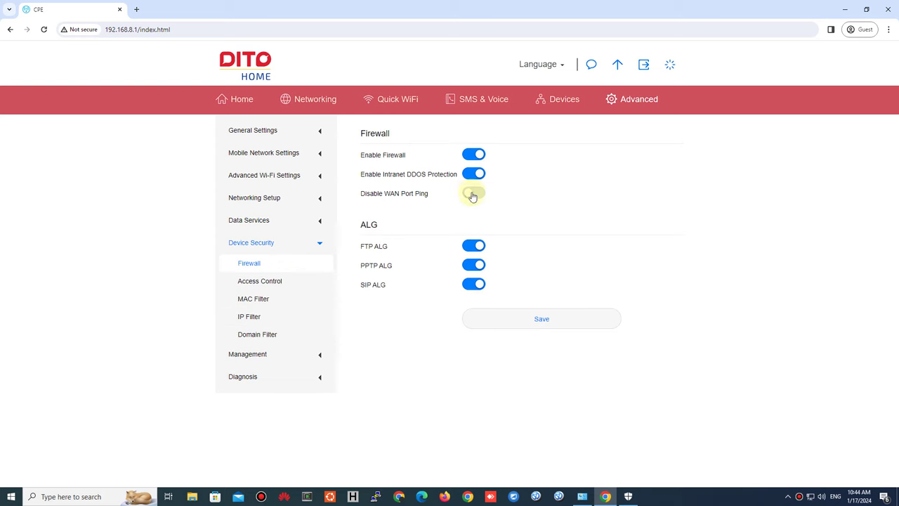
- Enable the IP address filter in Trustlist mode under Access Control
left_click(311, 282)
left_click(297, 300)
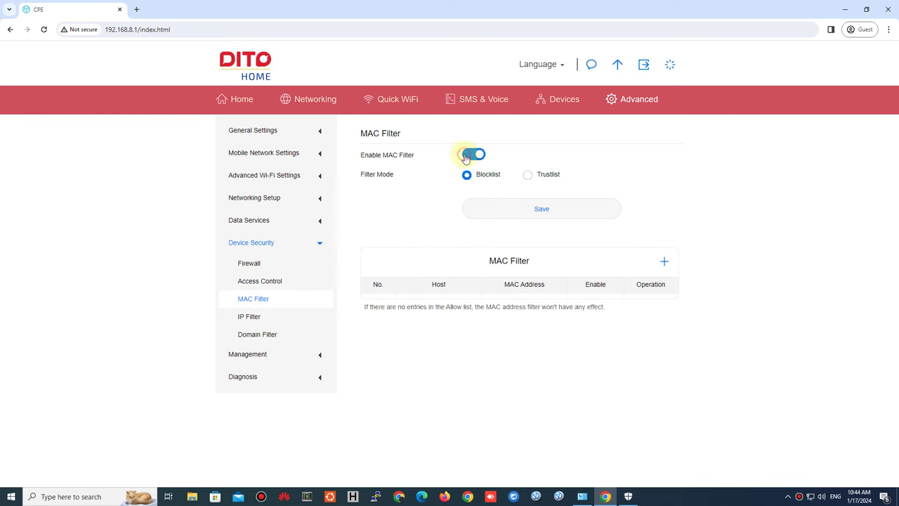
left_click(288, 321)
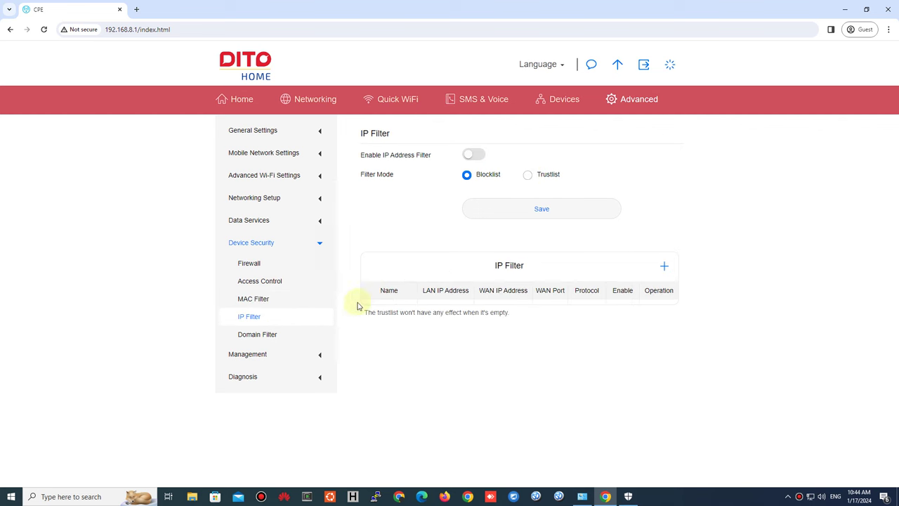
left_click(472, 154)
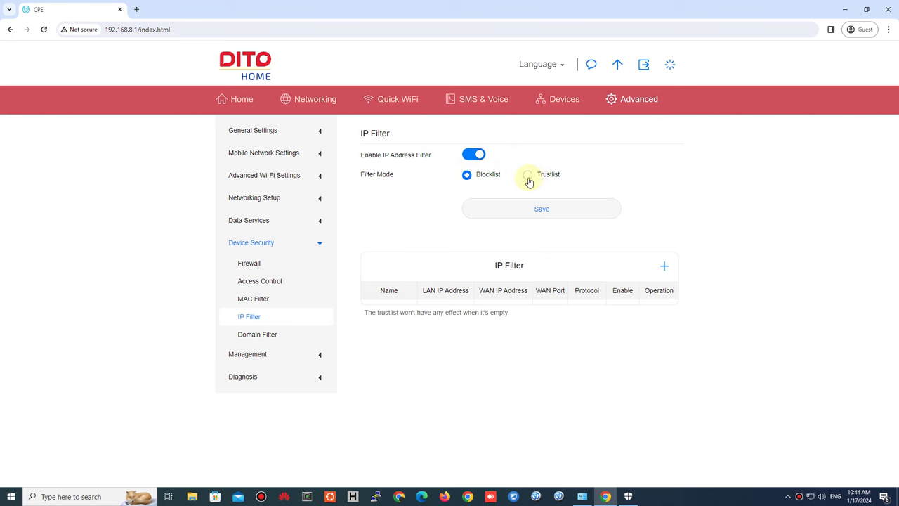
left_click(528, 176)
- Turn on the domain name filter, then bring up Management > Maintenance
left_click(258, 336)
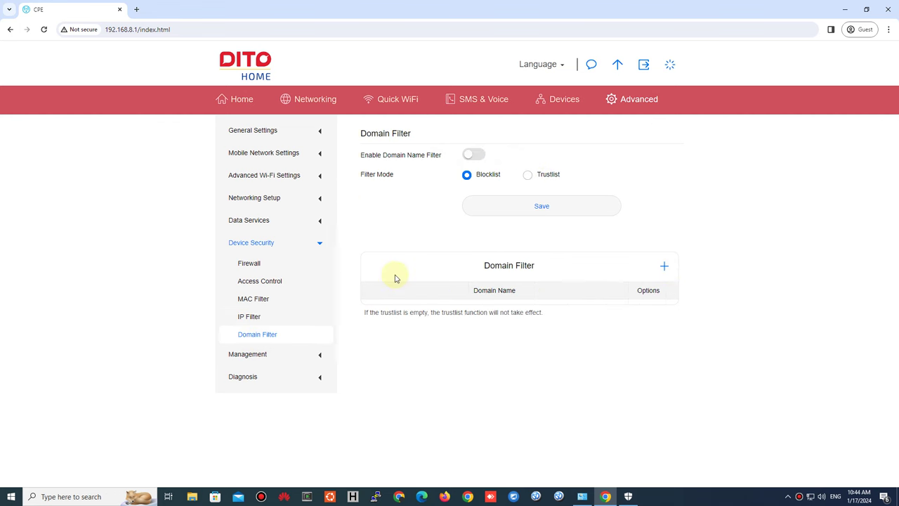
left_click(473, 154)
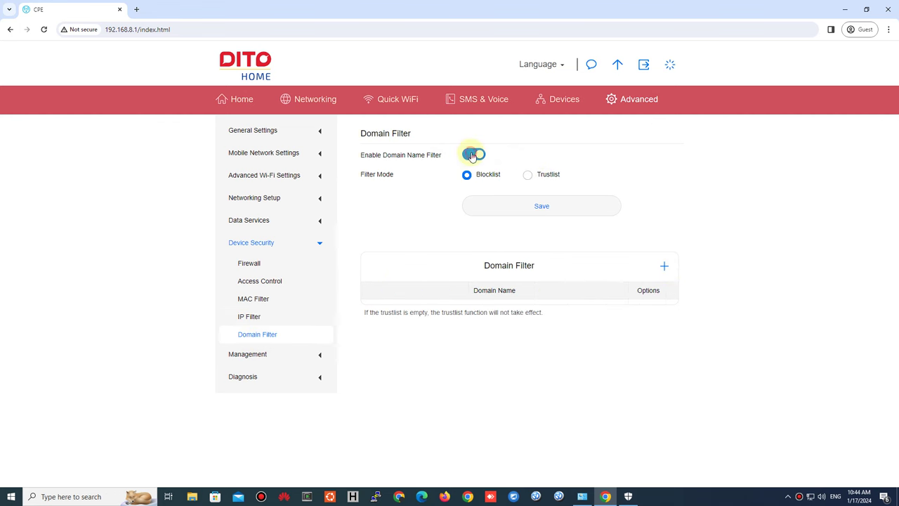
left_click(284, 355)
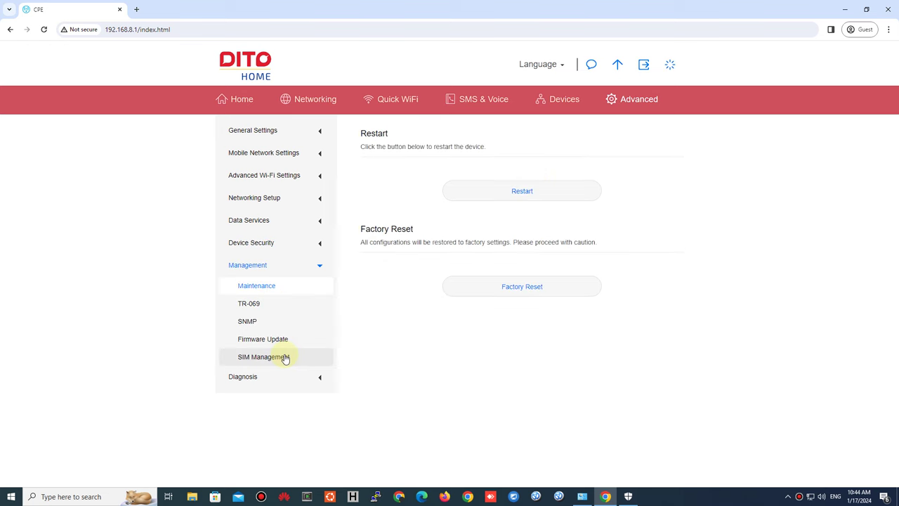
- Look over the TR-069 settings, then switch the SNMP agent on, keeping version V2
left_click(291, 307)
scroll(407, 311, "down", 3)
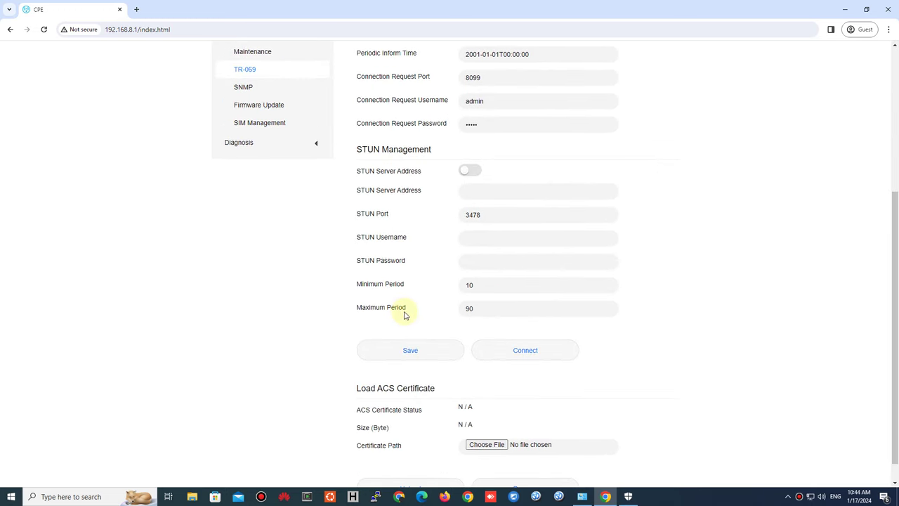
scroll(403, 315, "up", 2)
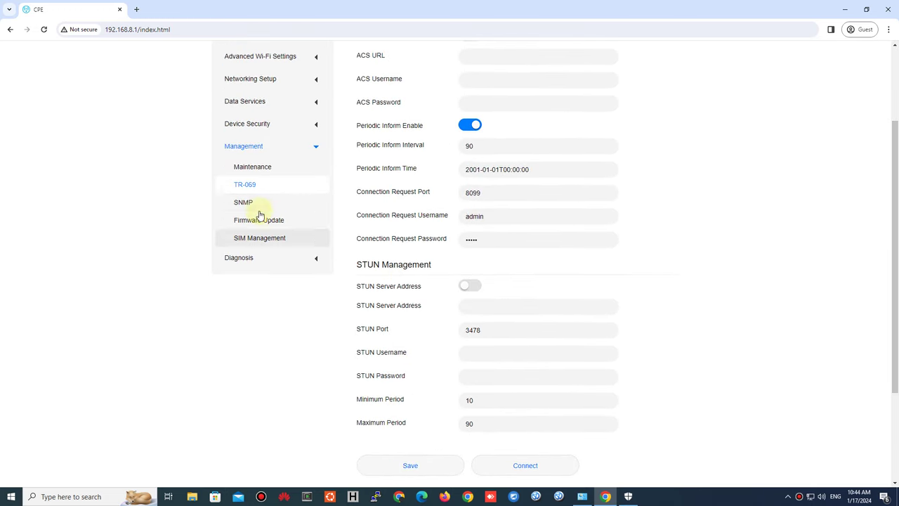
left_click(257, 205)
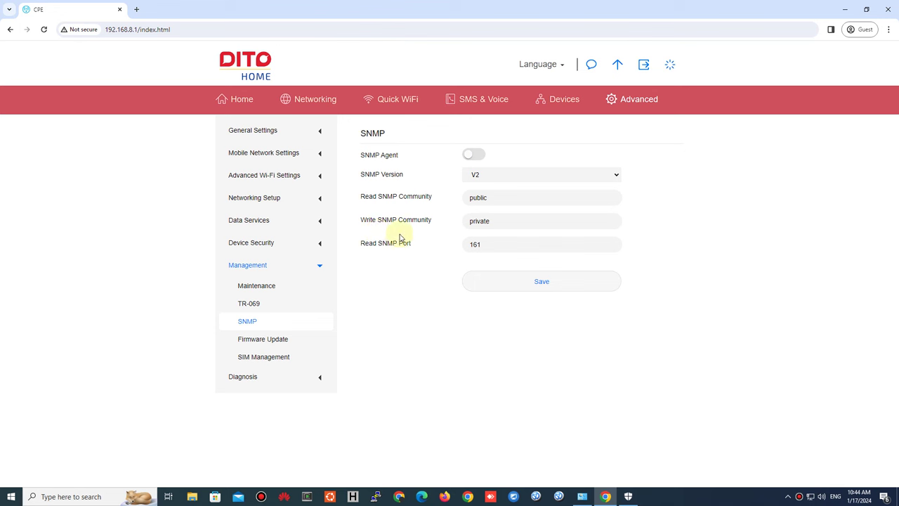
left_click(460, 157)
left_click(513, 173)
left_click(514, 177)
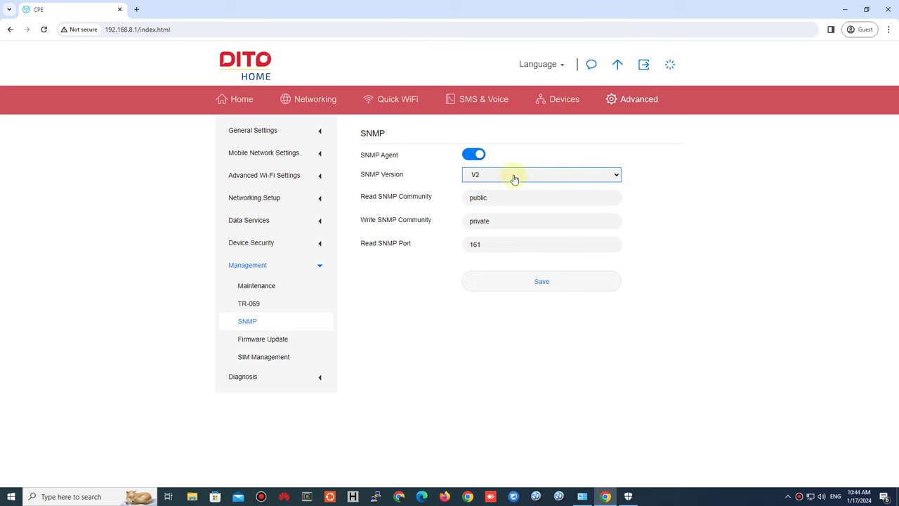
left_click(513, 177)
left_click(691, 243)
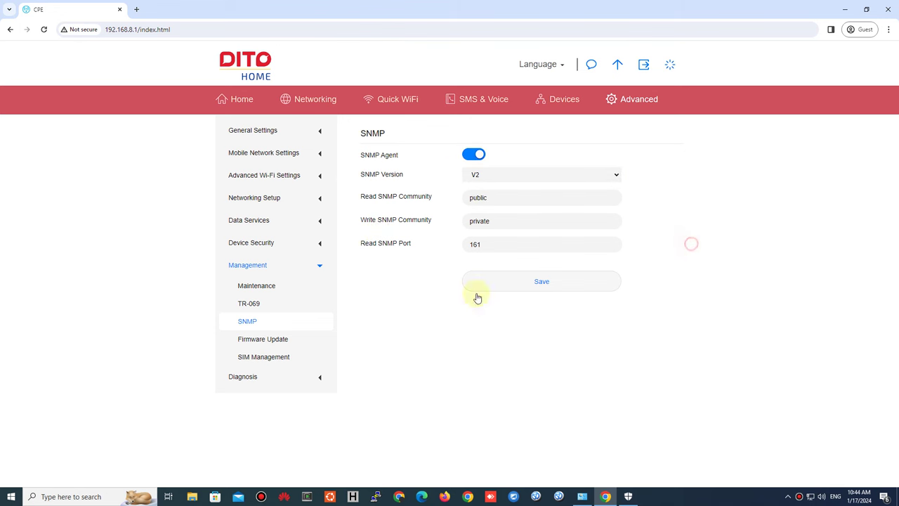
- Check the Firmware Update and SIM Management pages, ending on Diagnosis Tools
left_click(281, 345)
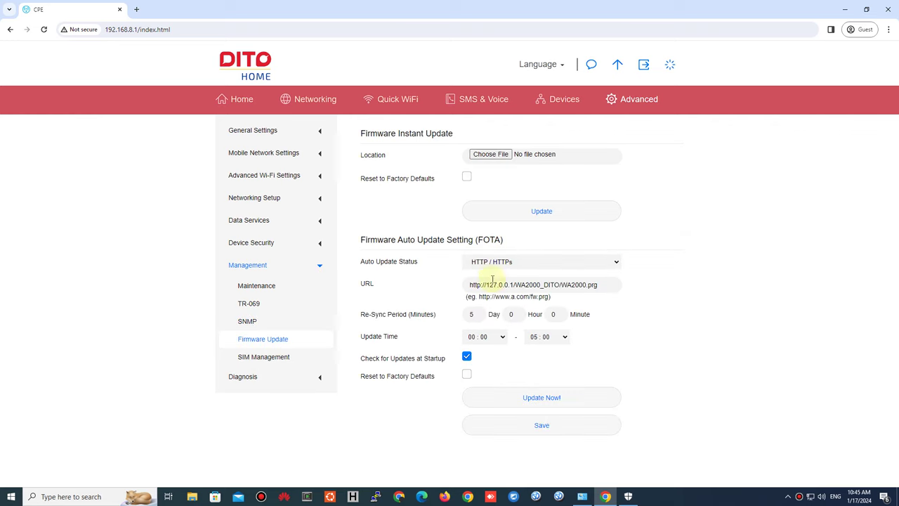
left_click(295, 359)
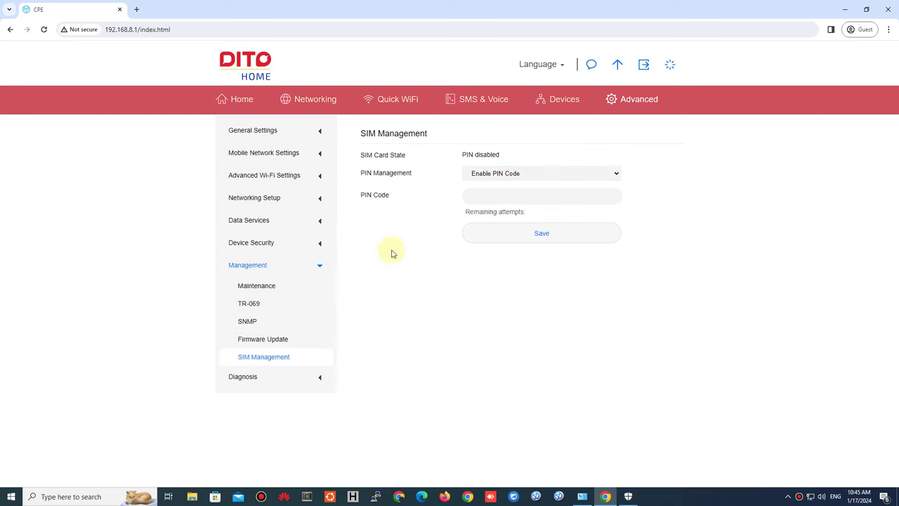
left_click(282, 375)
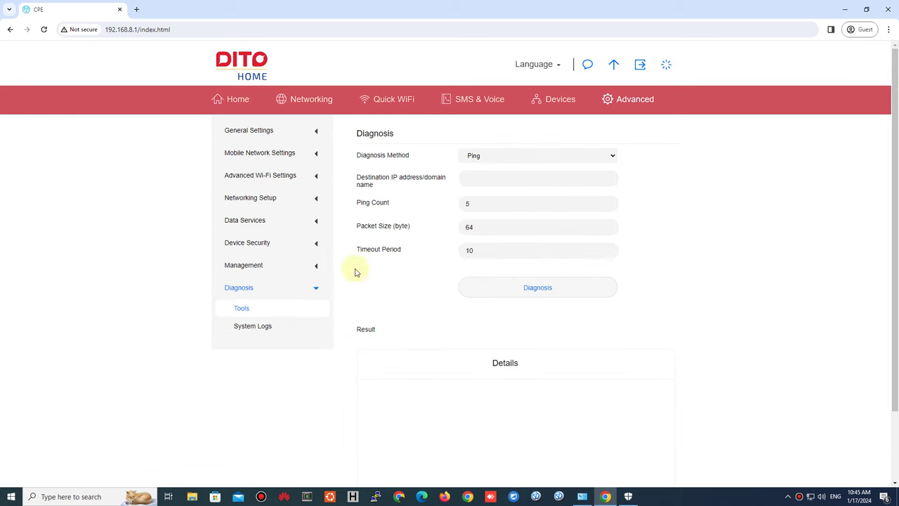
- Scroll through the System Logs, then show radio info: SMART on NR5G-NSA, LTE Band 3
left_click(281, 329)
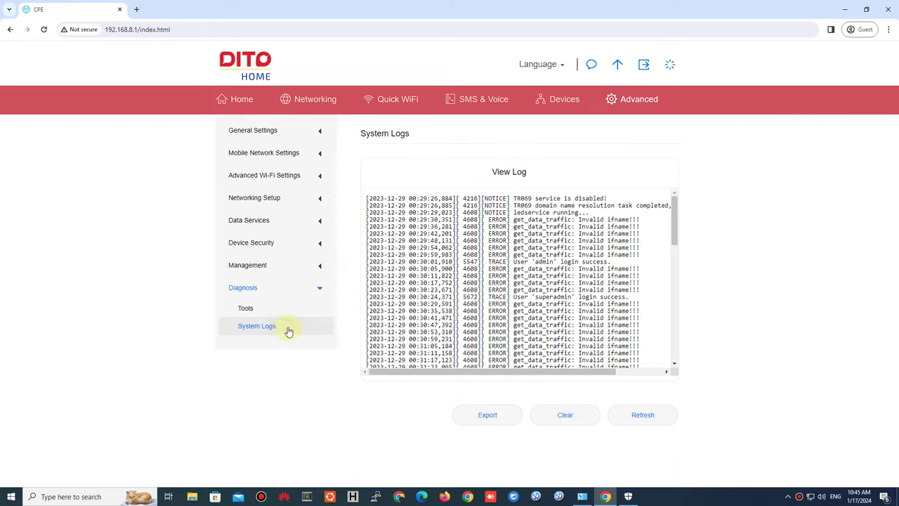
scroll(600, 258, "down", 2)
scroll(600, 258, "down", 5)
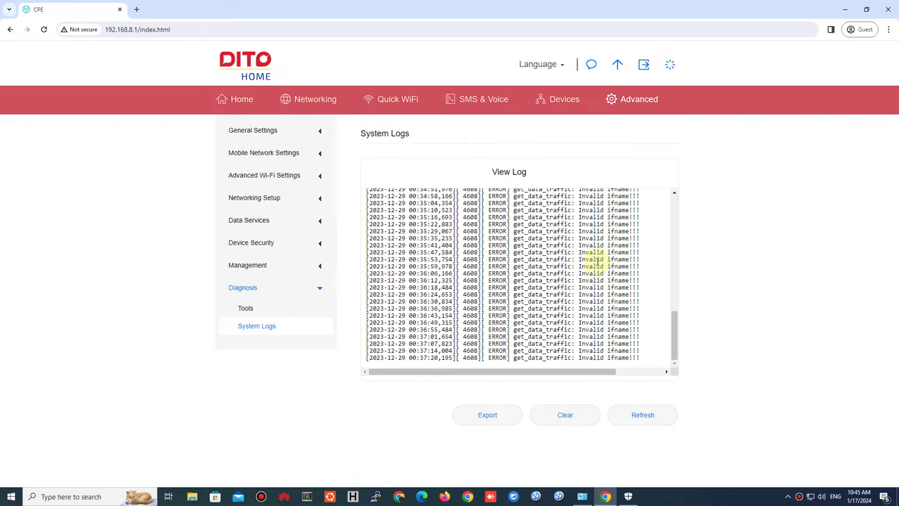
scroll(569, 257, "up", 10)
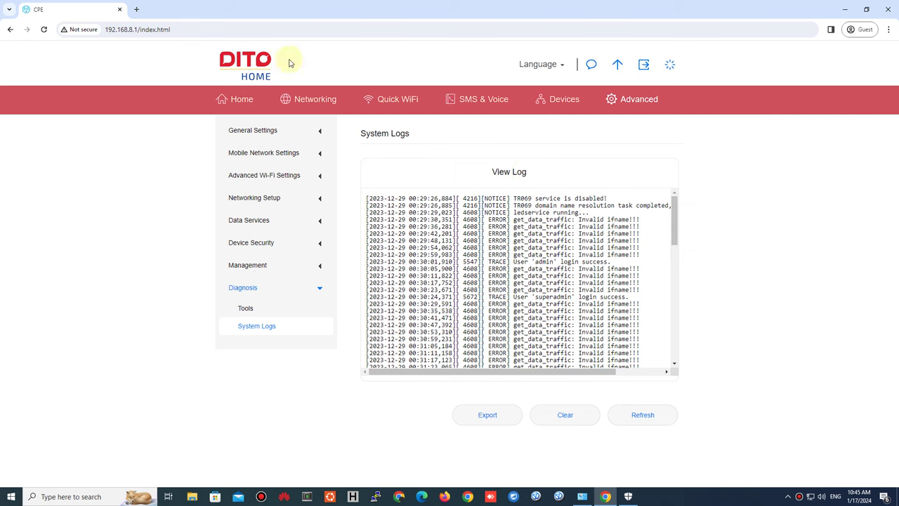
left_click(333, 104)
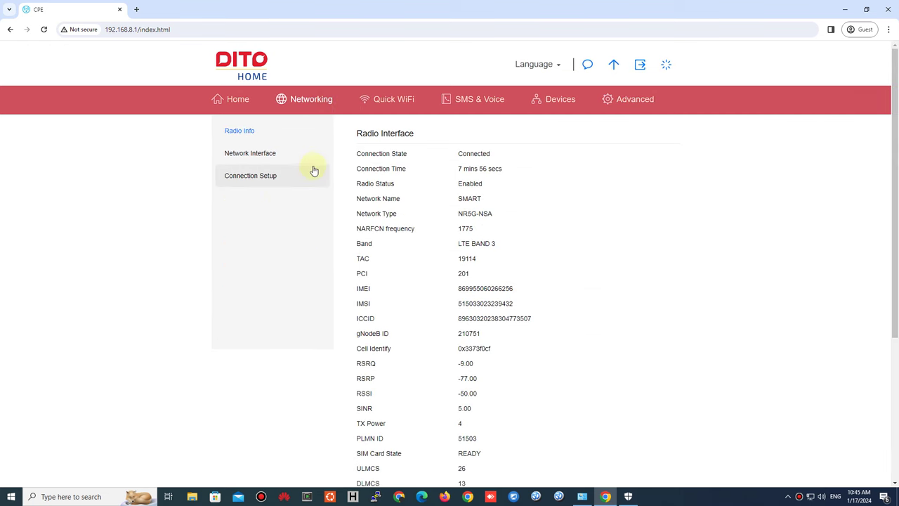
- Set Connection Setup's Network Mode to 5G (SA + NSA), save, and acknowledge the success message
left_click(305, 162)
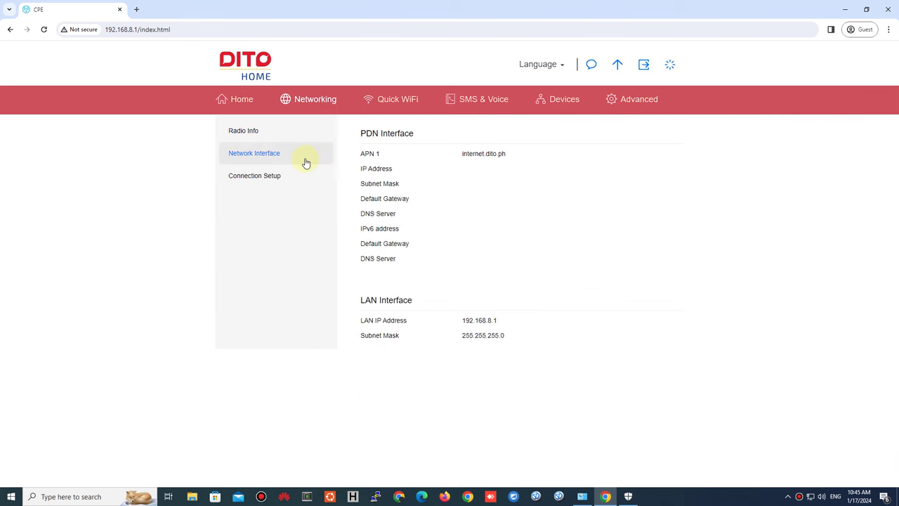
left_click(283, 177)
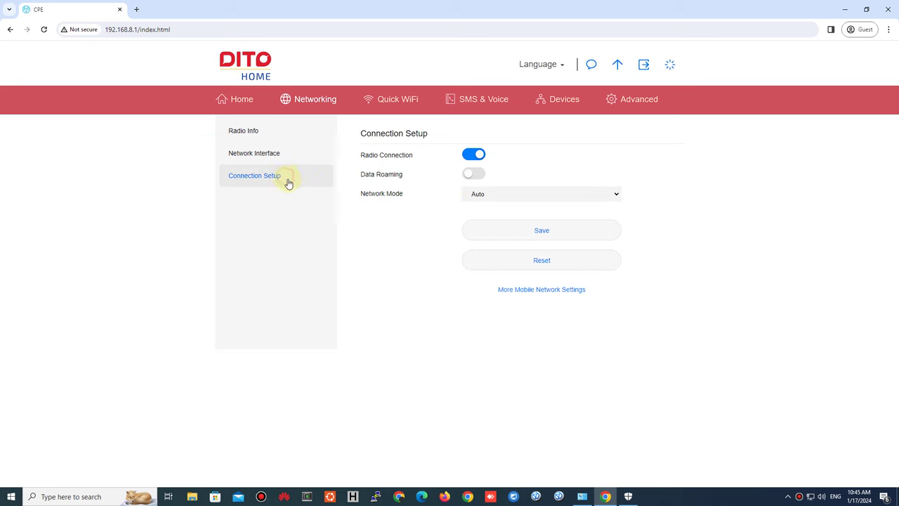
left_click(510, 201)
left_click(510, 214)
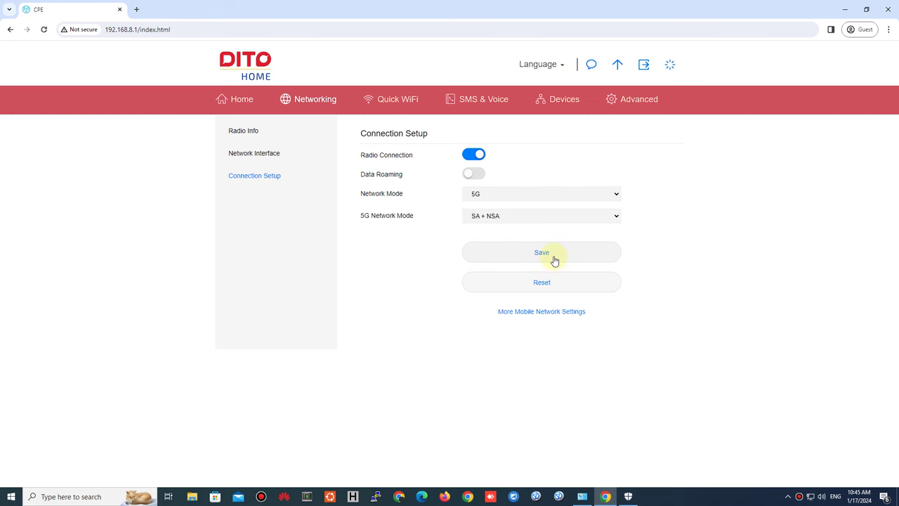
left_click(555, 260)
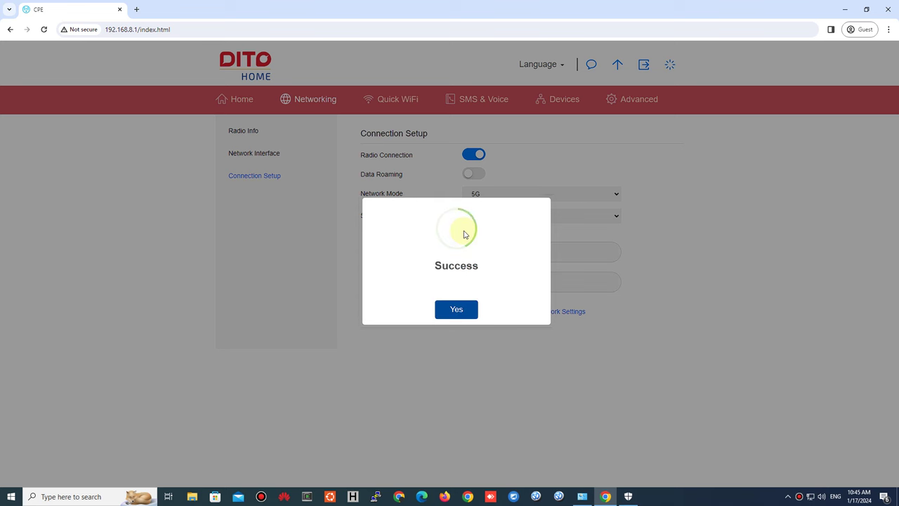
left_click(455, 310)
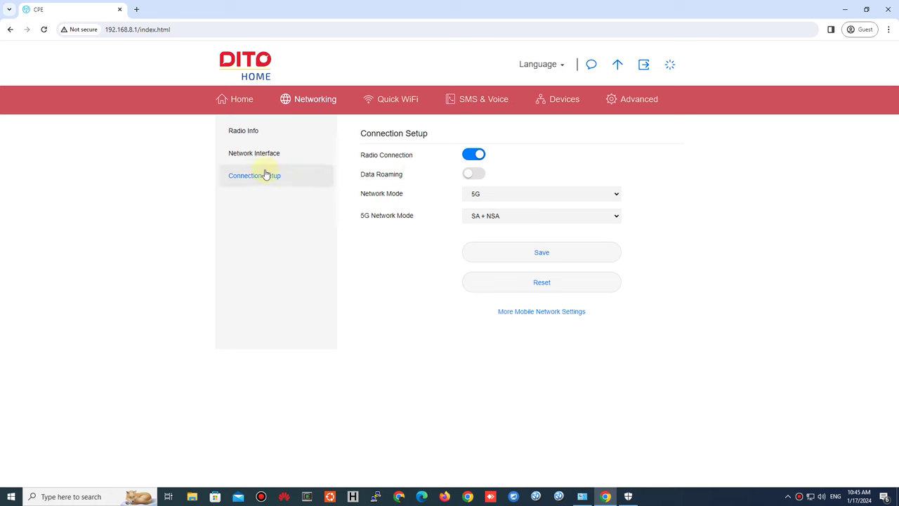
- Go back to Connection Setup and inspect the 5G network mode list without changing it
left_click(241, 103)
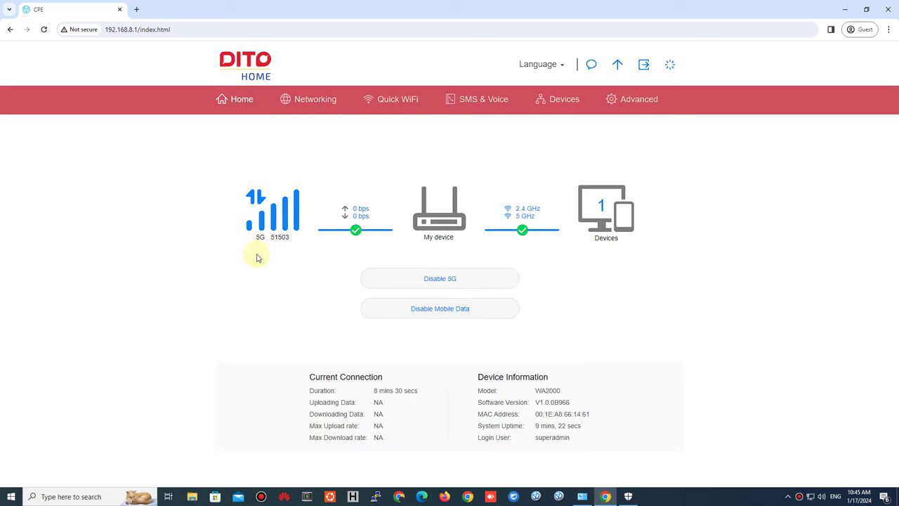
left_click(309, 106)
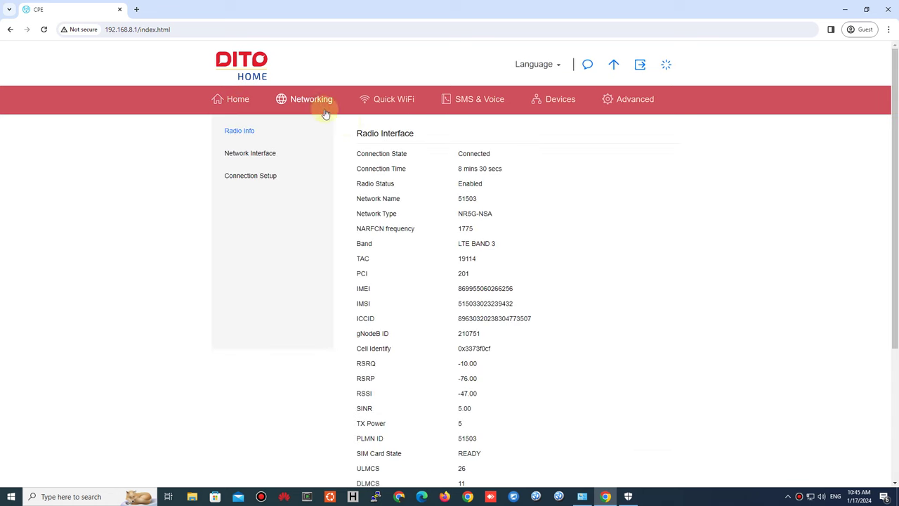
left_click(295, 163)
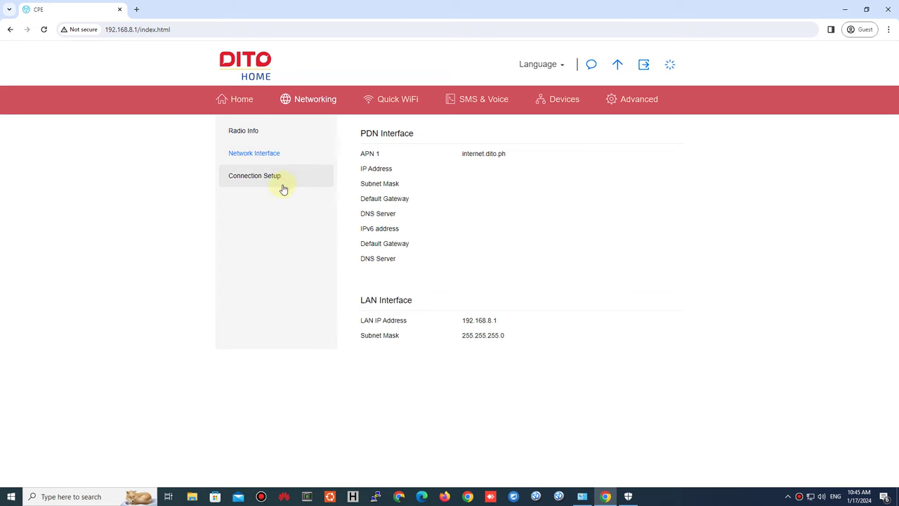
left_click(283, 184)
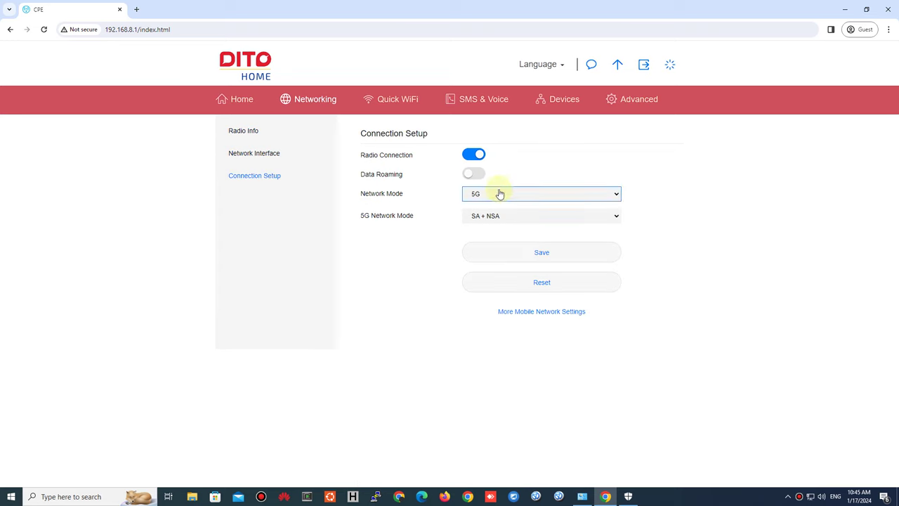
left_click(502, 217)
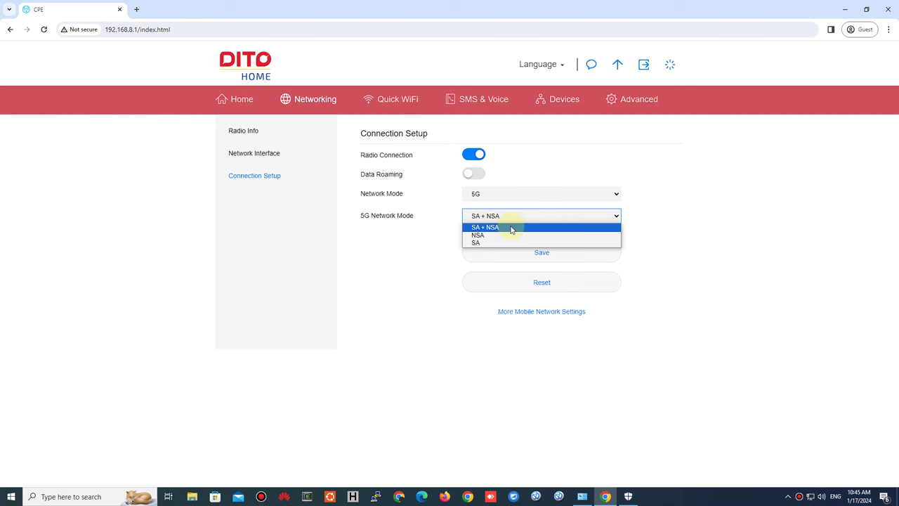
left_click(674, 286)
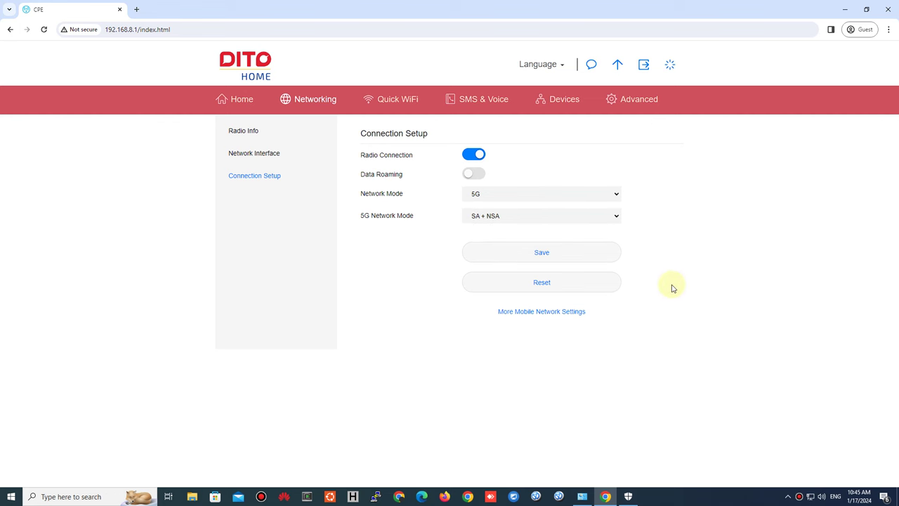
- In Scan Setting, toggle all 5G bands n1–n79 off and back on, then cancel
left_click(549, 313)
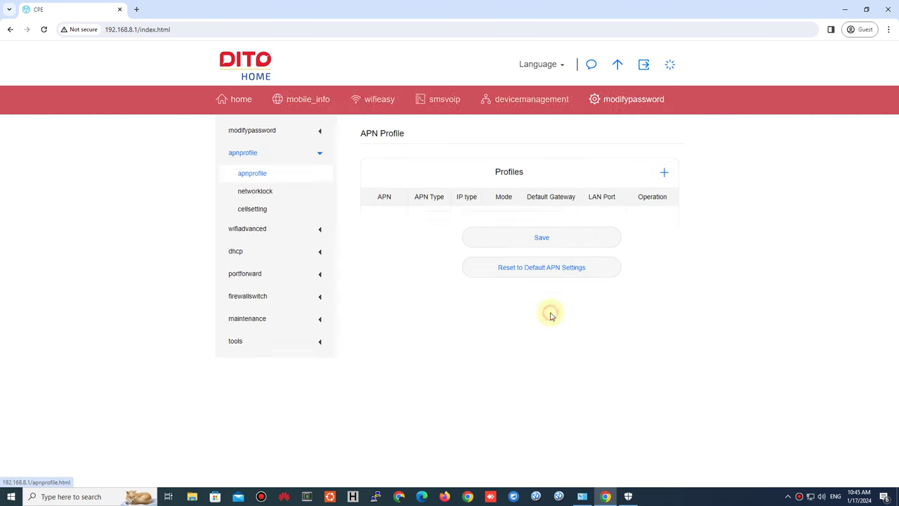
left_click(290, 195)
left_click(640, 221)
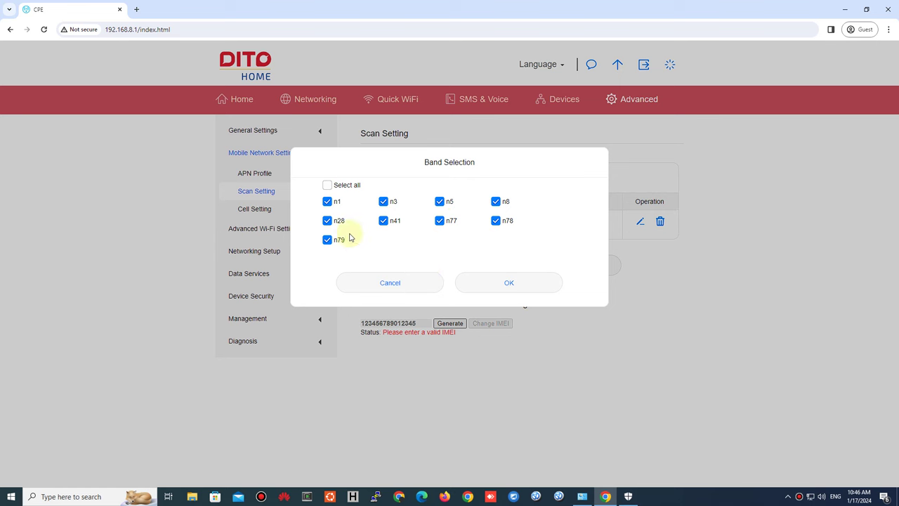
left_click(328, 185)
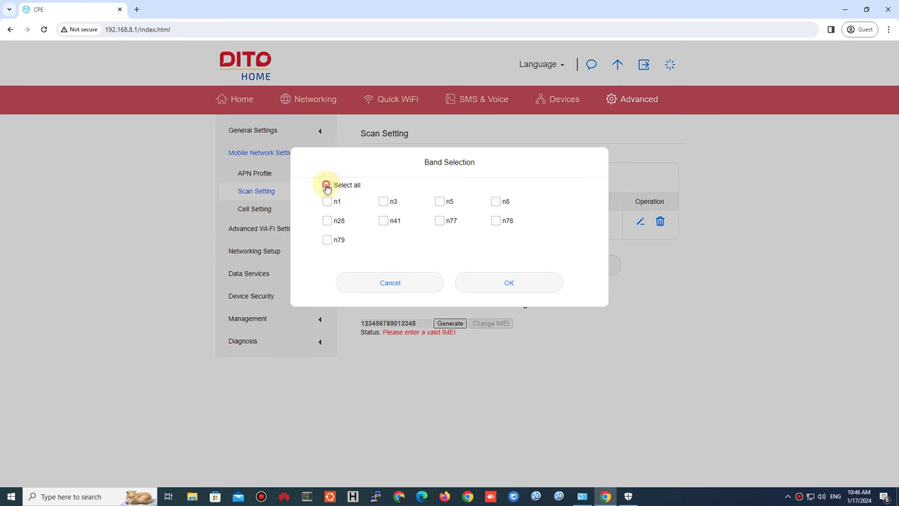
left_click(330, 185)
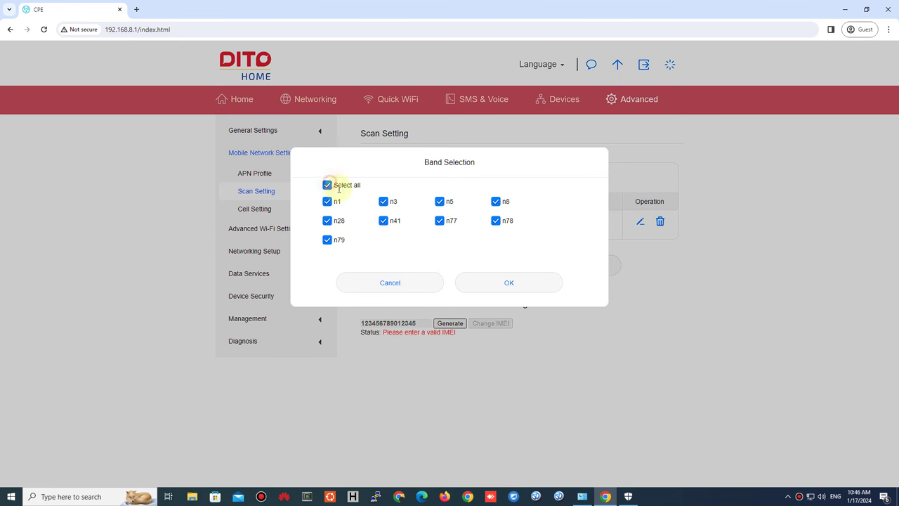
left_click(400, 285)
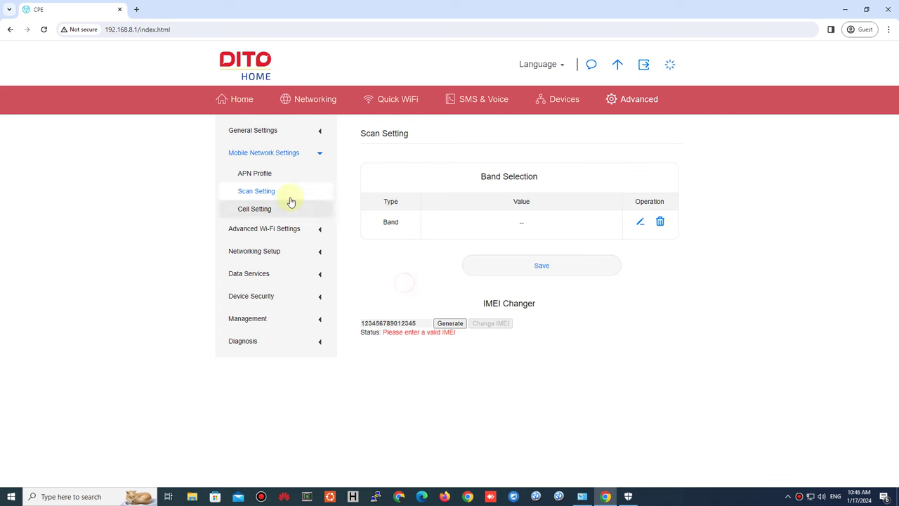
left_click(311, 99)
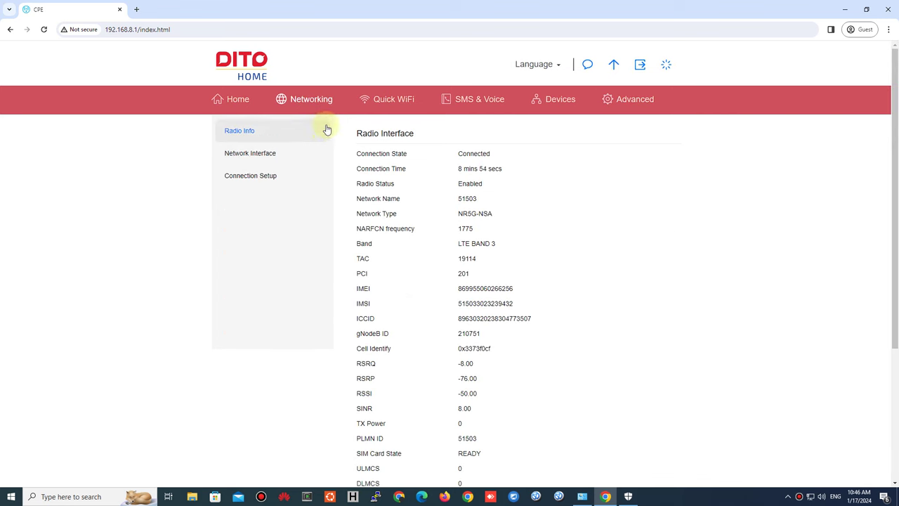
- Change Network Mode from 5G to 4G/3G, save, and acknowledge the success message
left_click(295, 174)
left_click(499, 195)
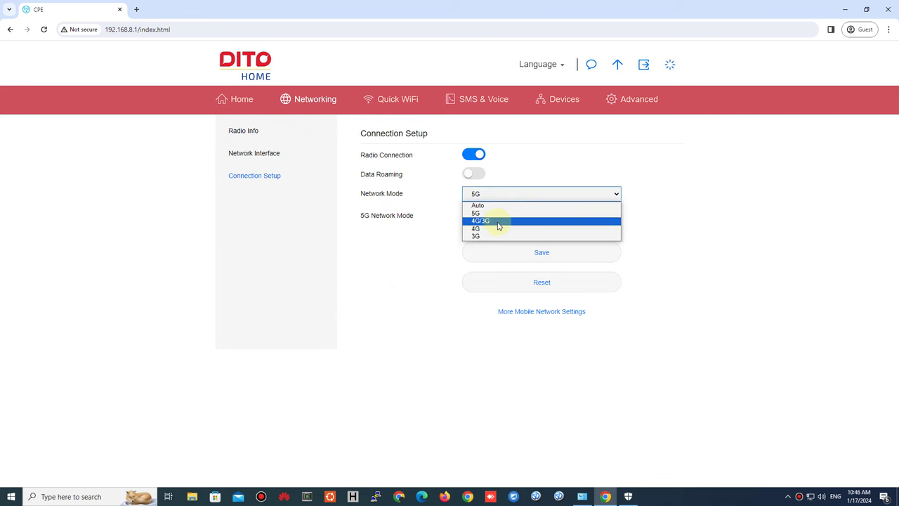
left_click(498, 221)
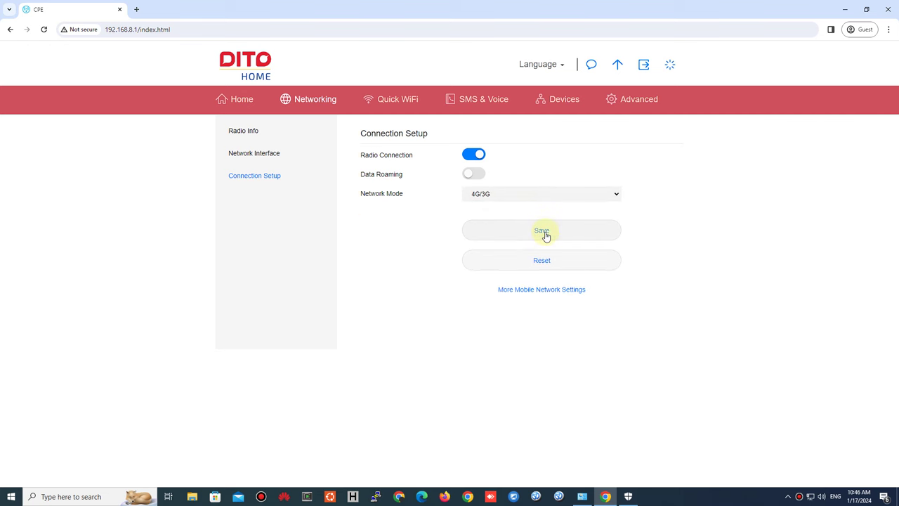
left_click(545, 234)
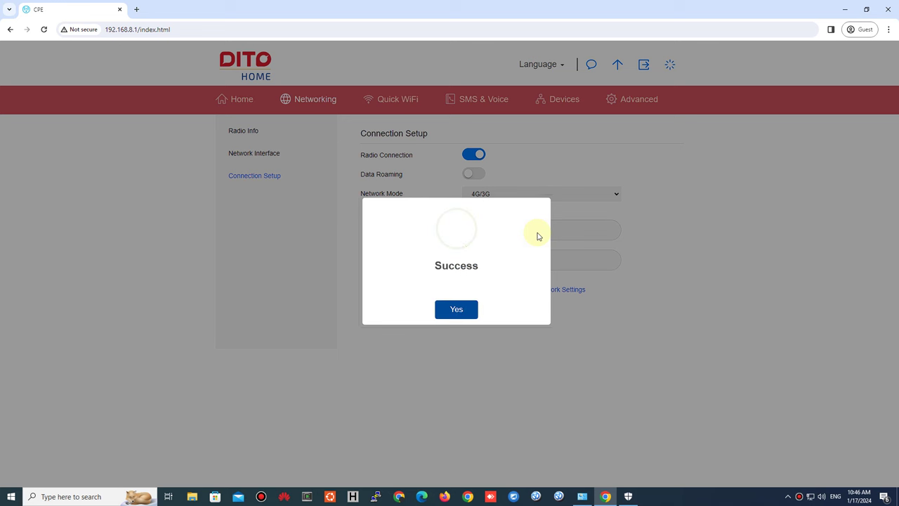
left_click(463, 314)
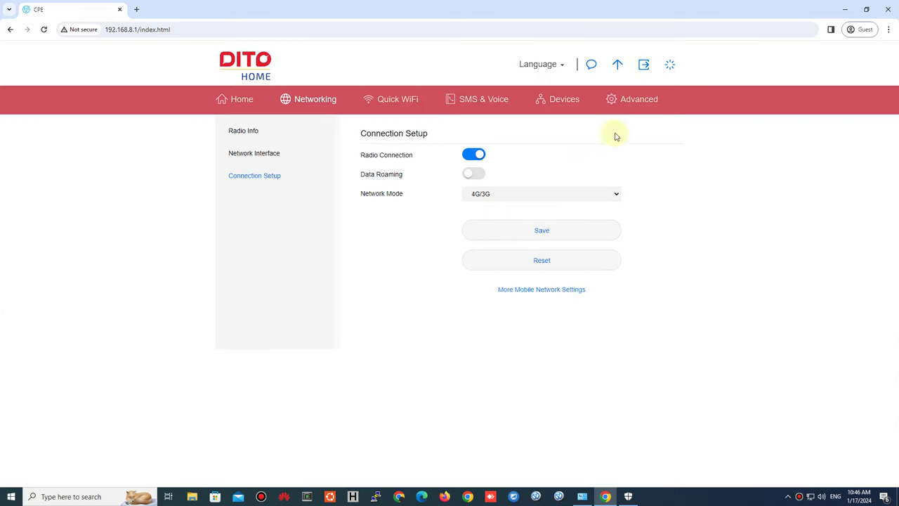
left_click(640, 105)
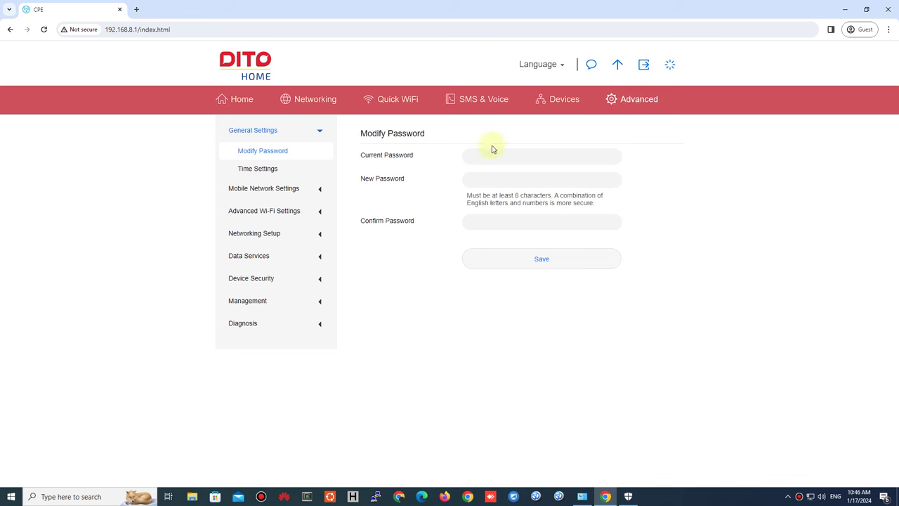
- Review LTE bands B1–B41 in Scan Setting, toggling Select all off and on, then cancel
left_click(282, 190)
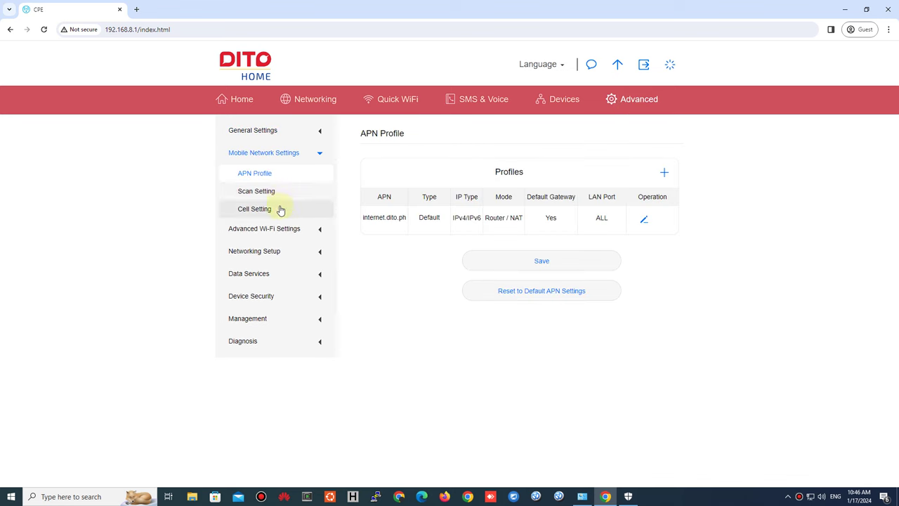
left_click(280, 192)
left_click(640, 221)
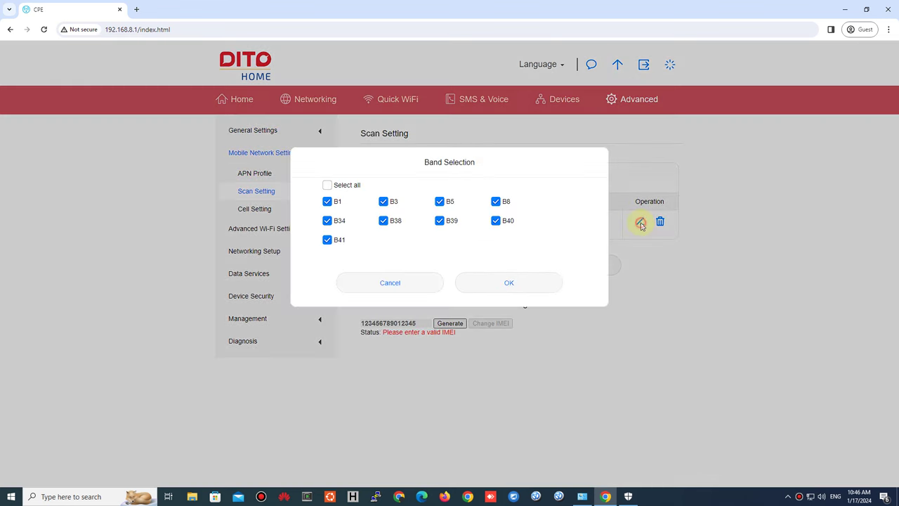
left_click(328, 187)
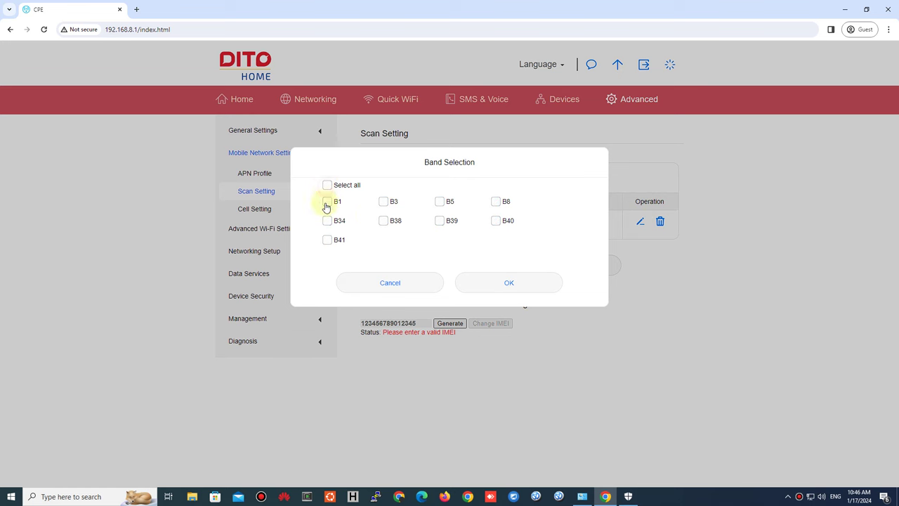
left_click(327, 186)
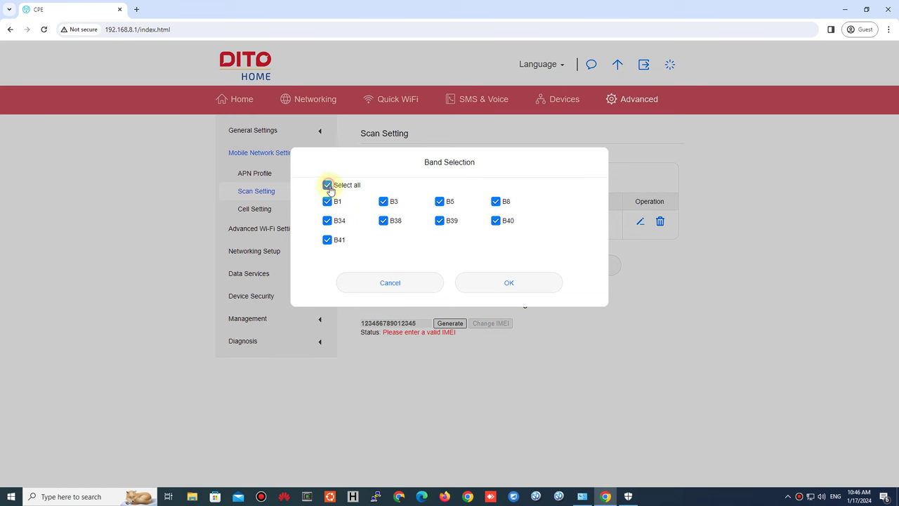
left_click(410, 289)
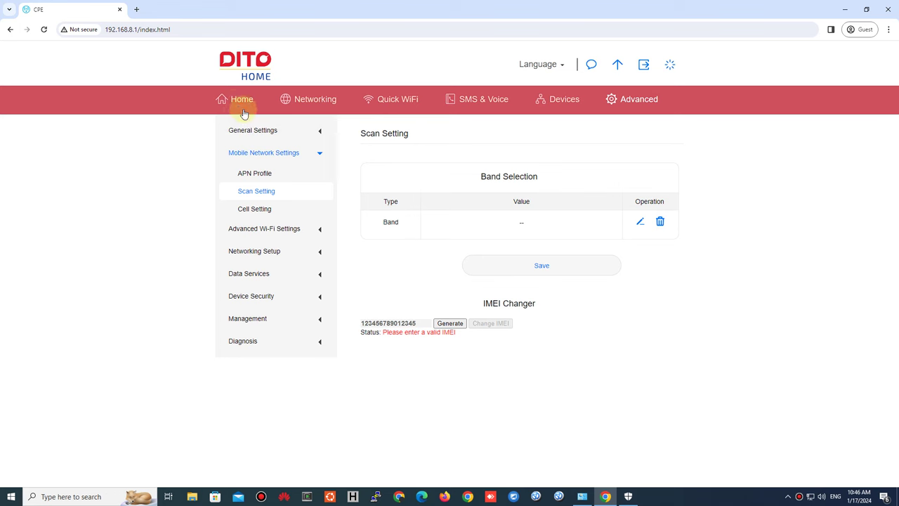
- Set Connection Setup's Network Mode to Auto and save it successfully
left_click(302, 107)
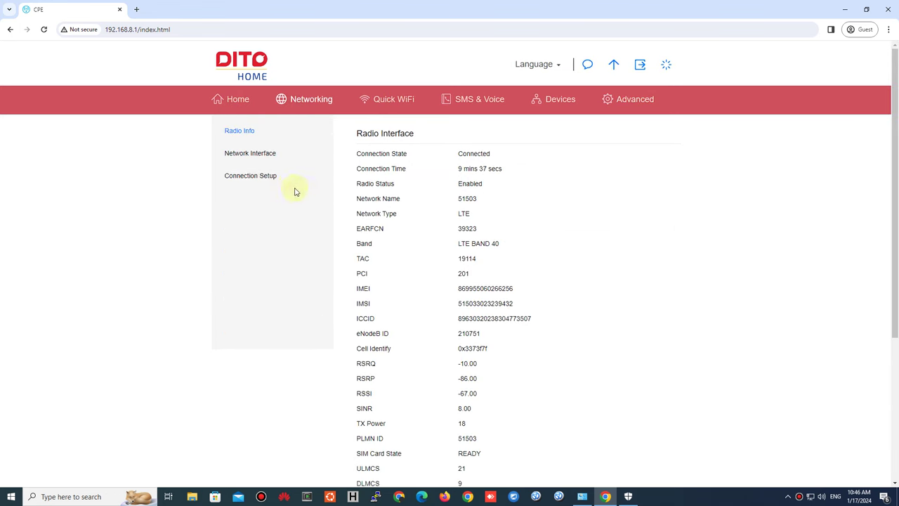
left_click(287, 175)
left_click(495, 196)
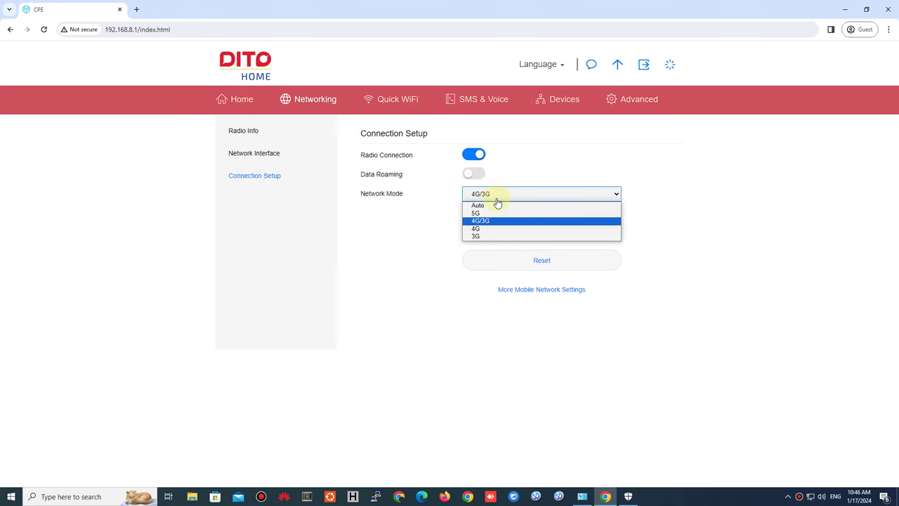
left_click(498, 204)
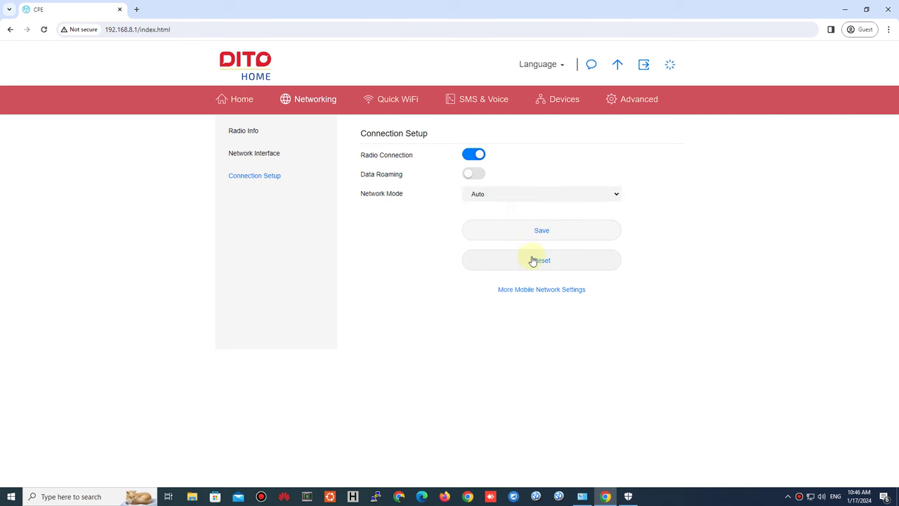
left_click(544, 234)
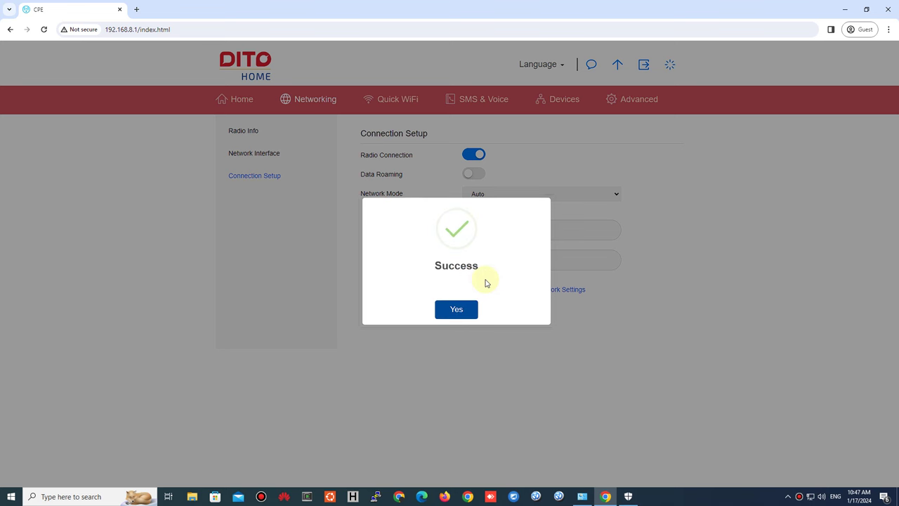
left_click(453, 309)
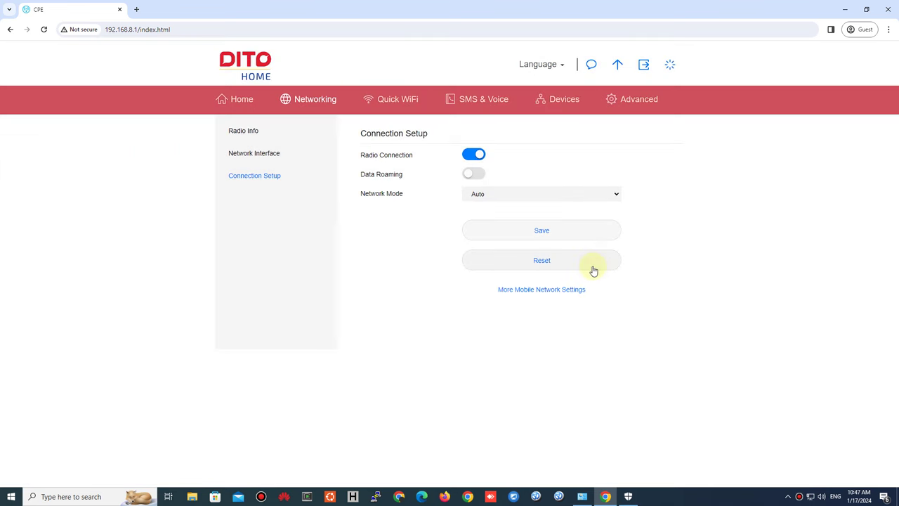
- Return to the Home dashboard and log out of the router admin
left_click(246, 104)
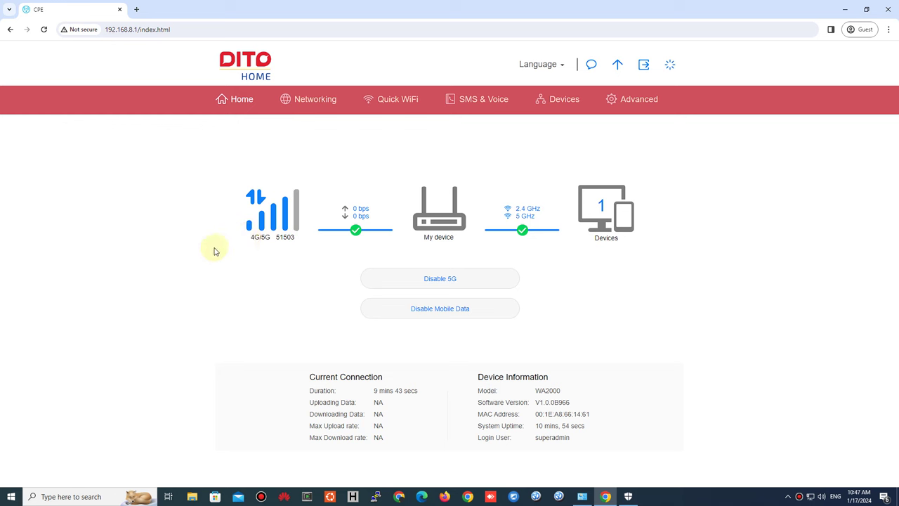
left_click(644, 65)
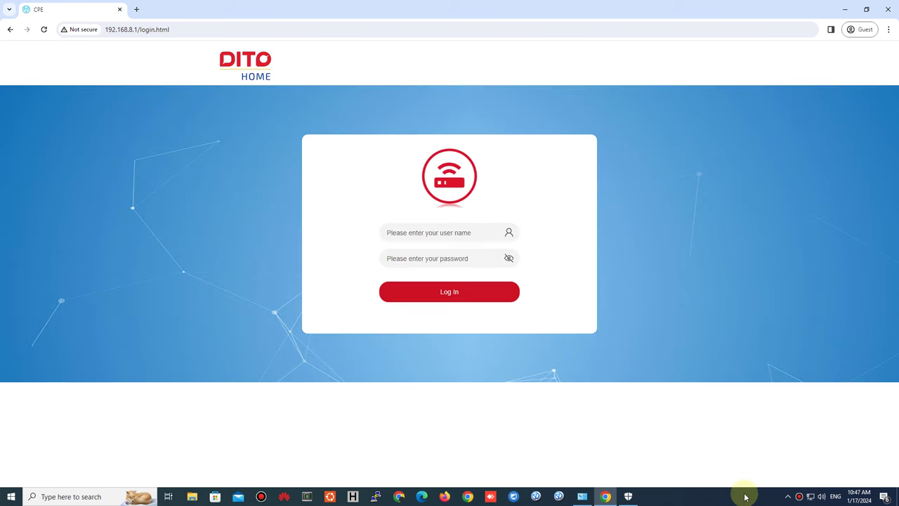